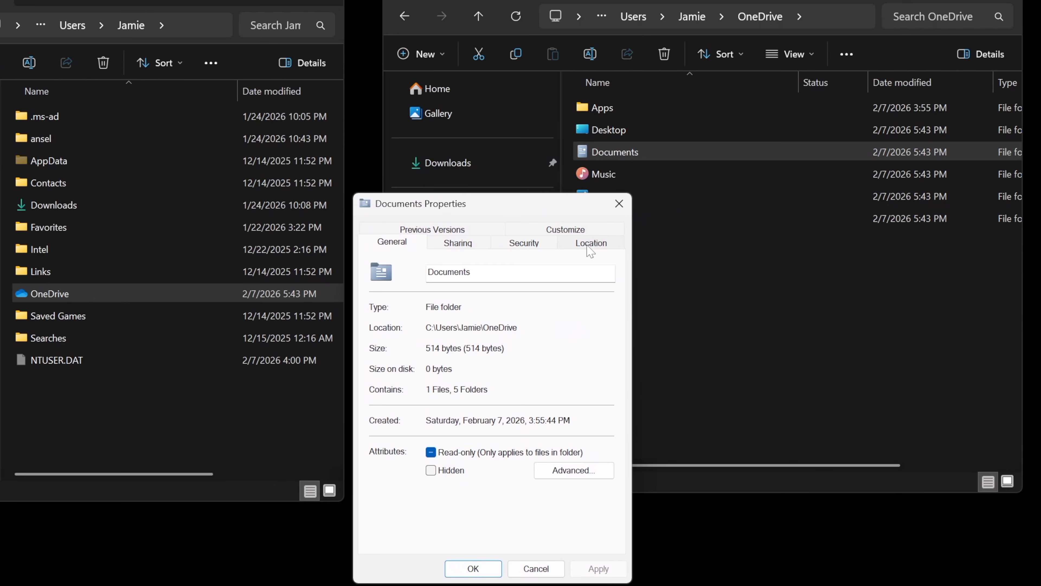
Try to restore the Documents folder's location to its default path in the user profile, agreeing to create the missing folder.
{"action": "left_click", "coordinate": [592, 246]}
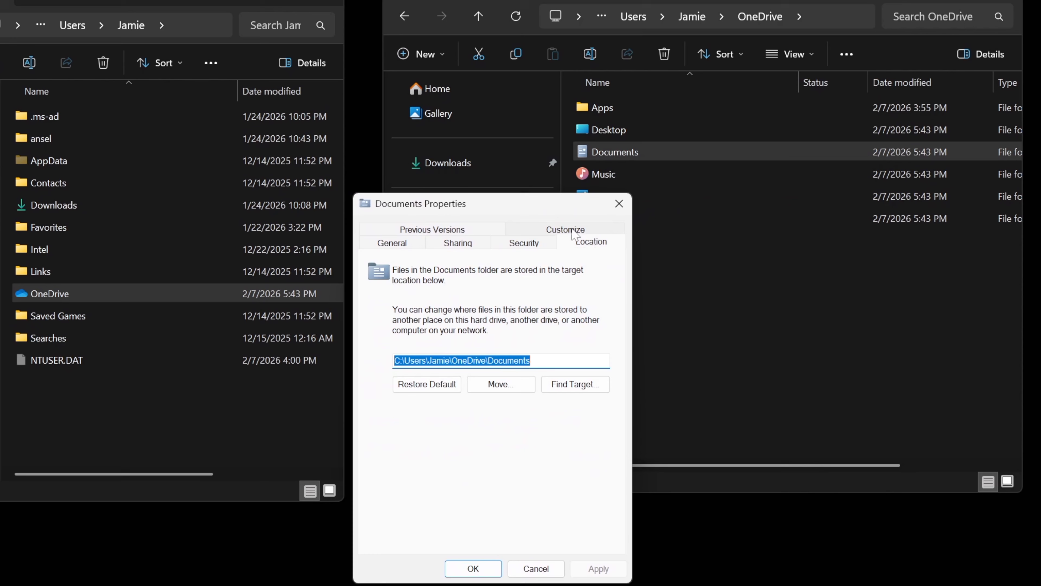
{"action": "left_click", "coordinate": [439, 387]}
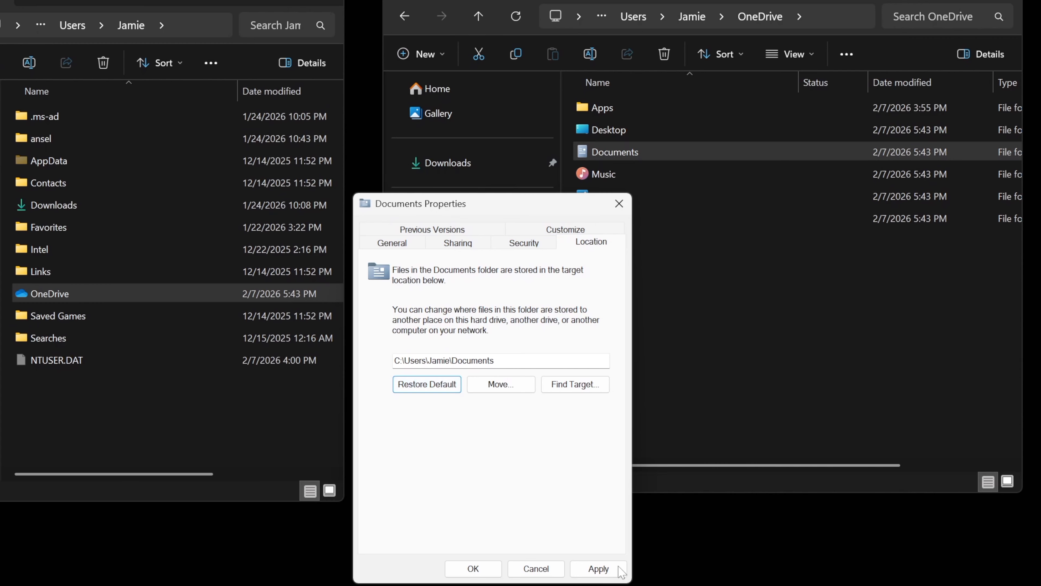
{"action": "left_click", "coordinate": [606, 573]}
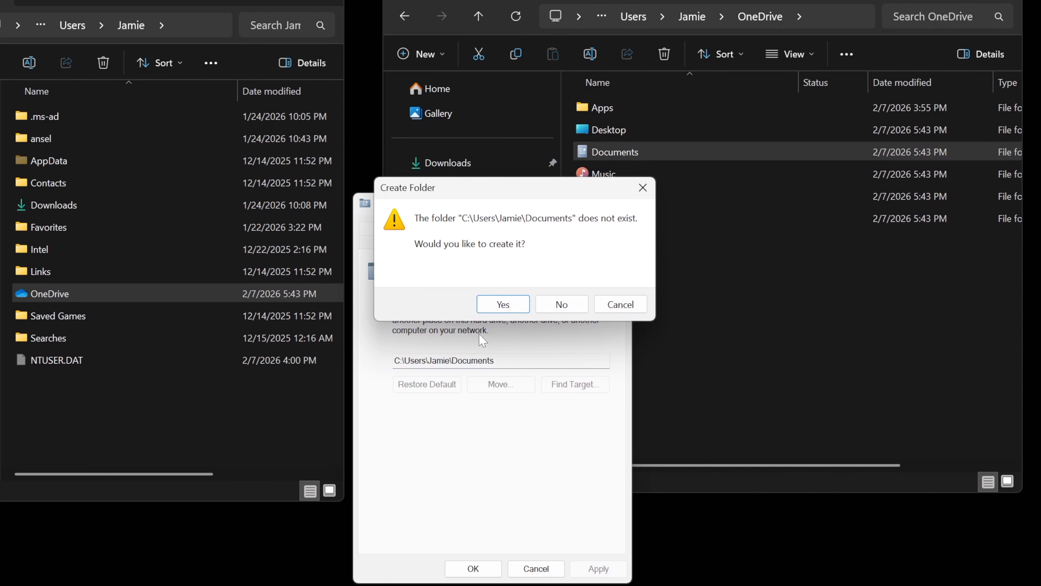
{"action": "left_click", "coordinate": [494, 307]}
{"action": "left_click", "coordinate": [577, 318]}
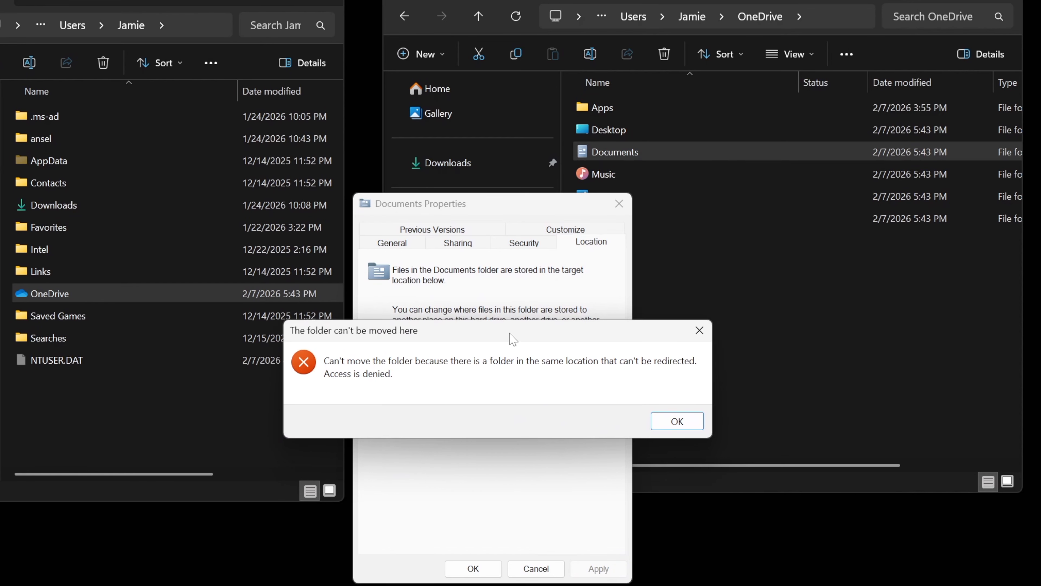
{"action": "left_click_drag", "start_coordinate": [509, 332], "coordinate": [504, 340]}
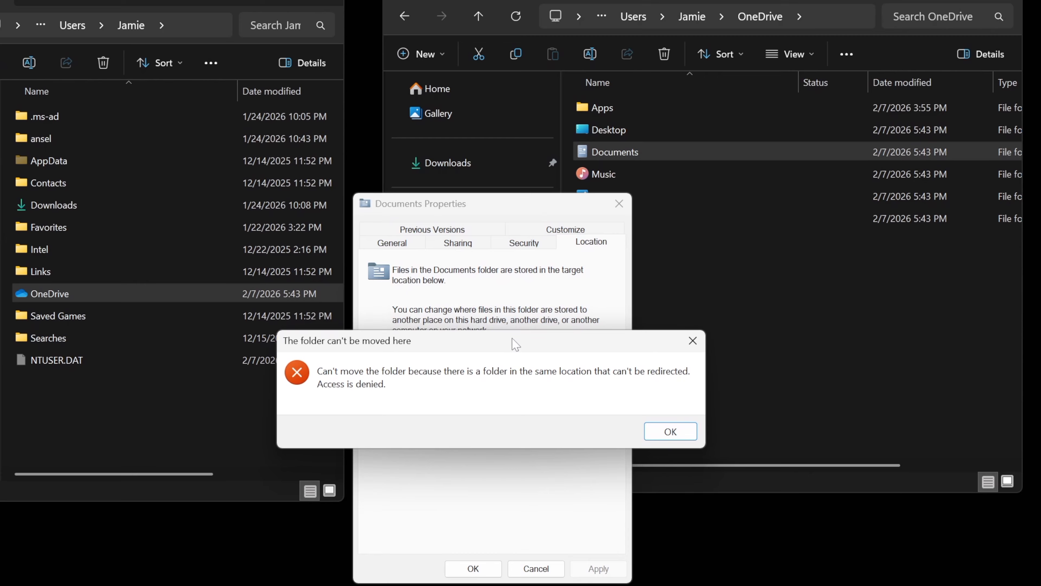
{"action": "left_click_drag", "start_coordinate": [513, 340], "coordinate": [506, 334]}
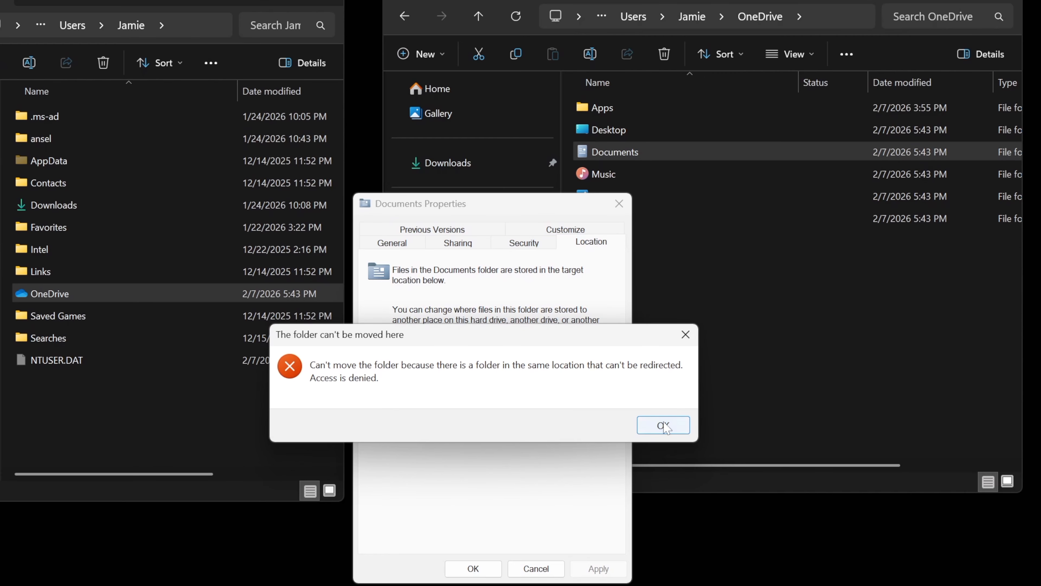
{"action": "left_click_drag", "start_coordinate": [572, 339], "coordinate": [553, 319]}
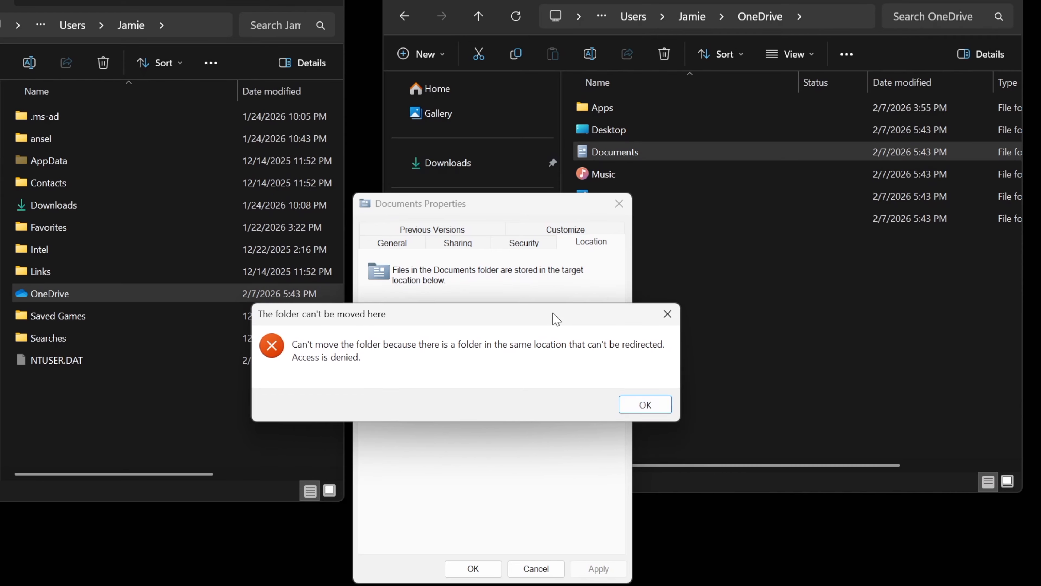
{"action": "left_click", "coordinate": [644, 403]}
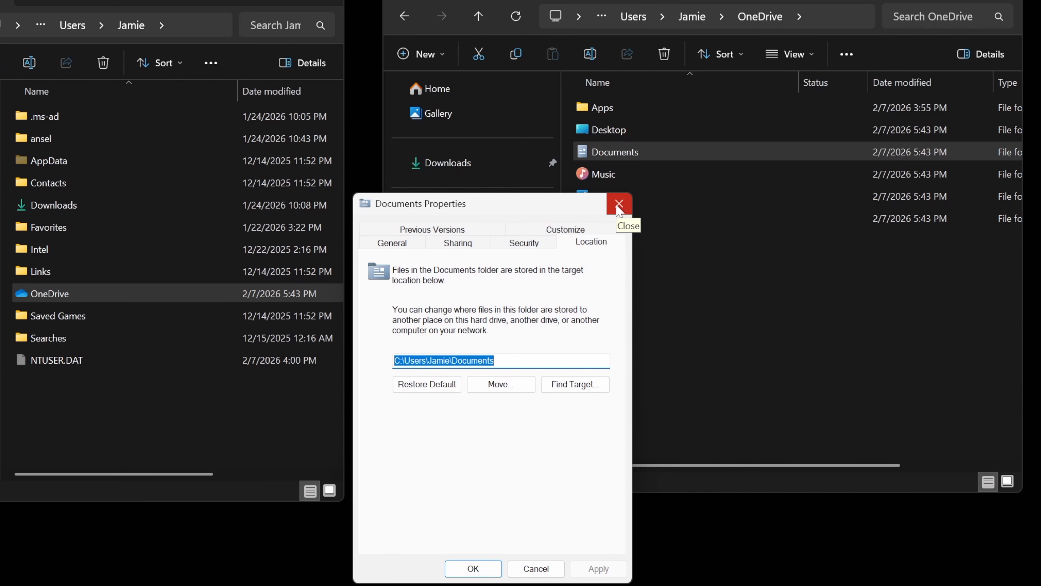
{"action": "left_click", "coordinate": [619, 204]}
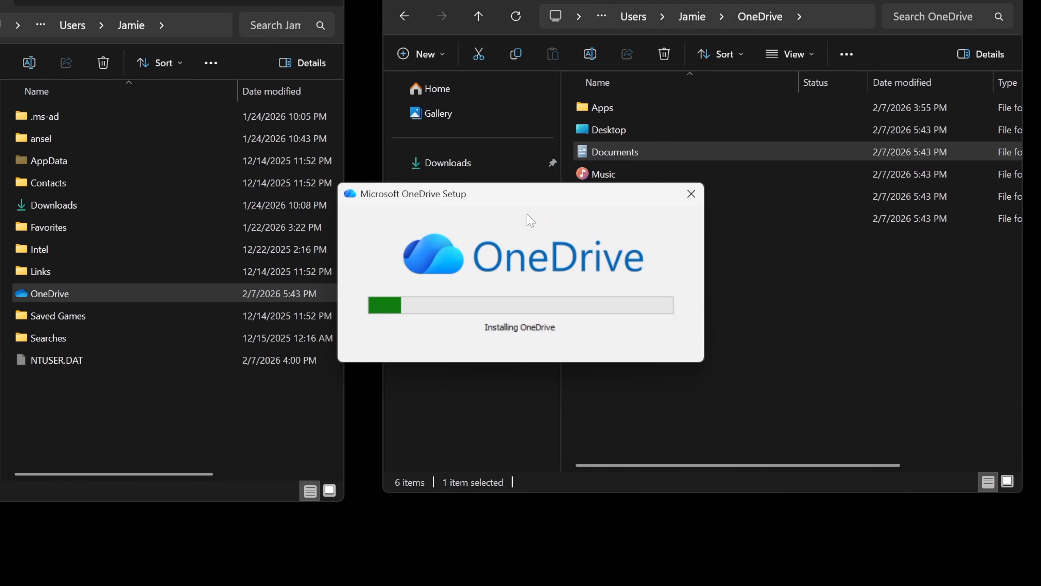
Continue the OneDrive setup with the default folder location and reuse the OneDrive folder already on this PC.
{"action": "left_click_drag", "start_coordinate": [527, 218], "coordinate": [504, 271]}
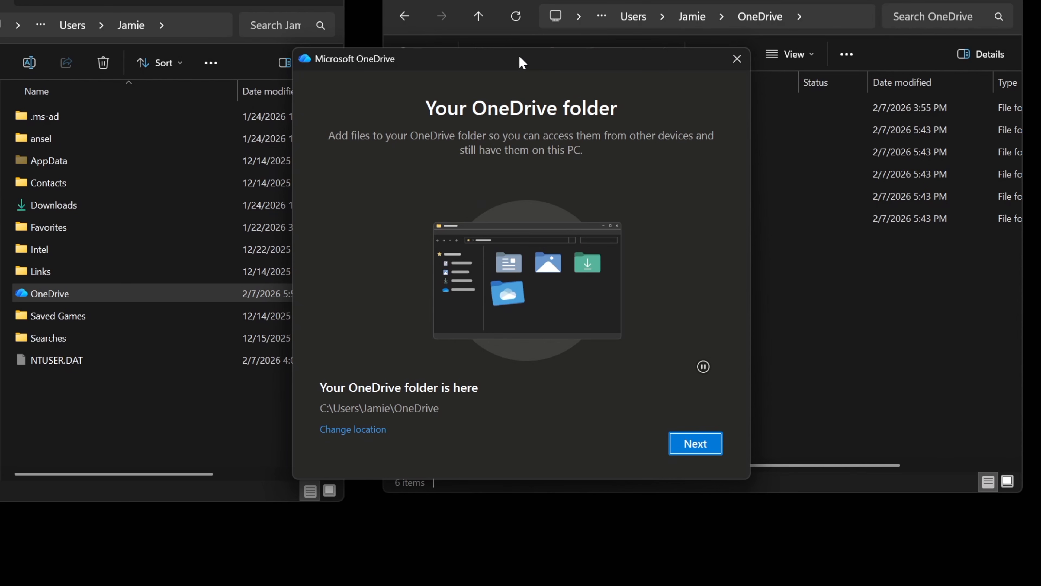
{"action": "left_click_drag", "start_coordinate": [518, 55], "coordinate": [489, 60]}
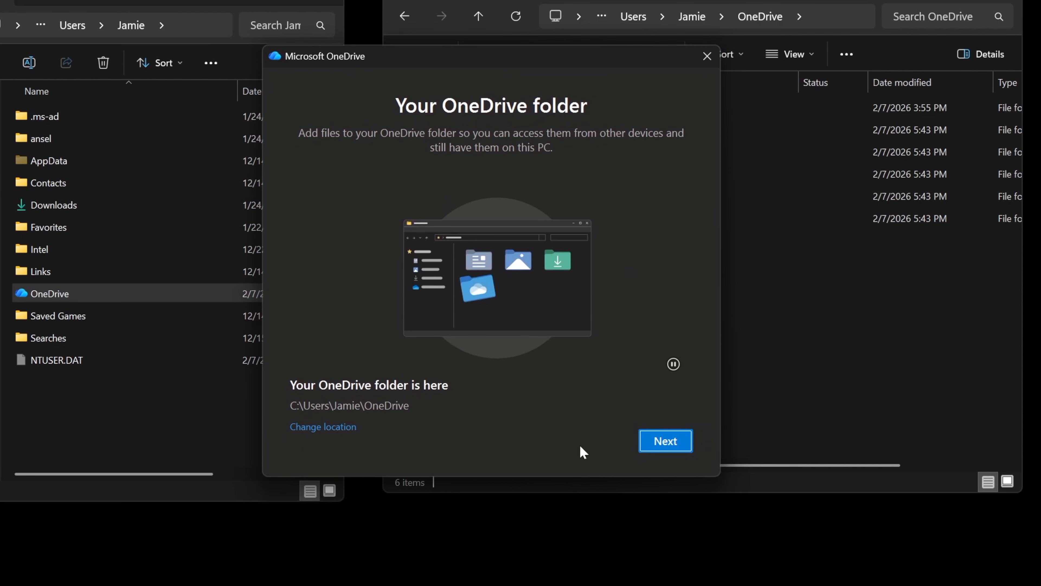
{"action": "left_click", "coordinate": [666, 440]}
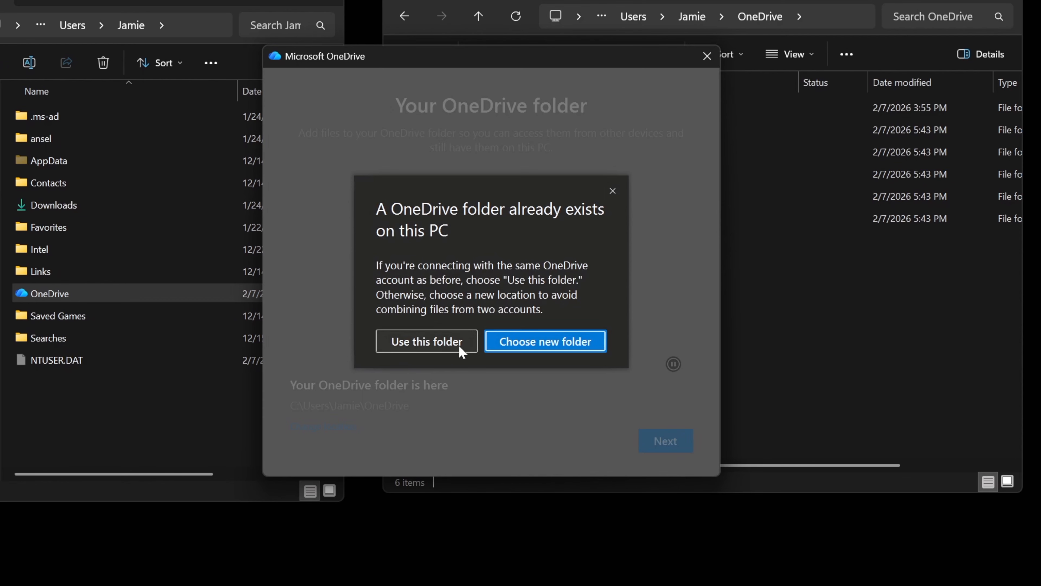
{"action": "left_click", "coordinate": [414, 346]}
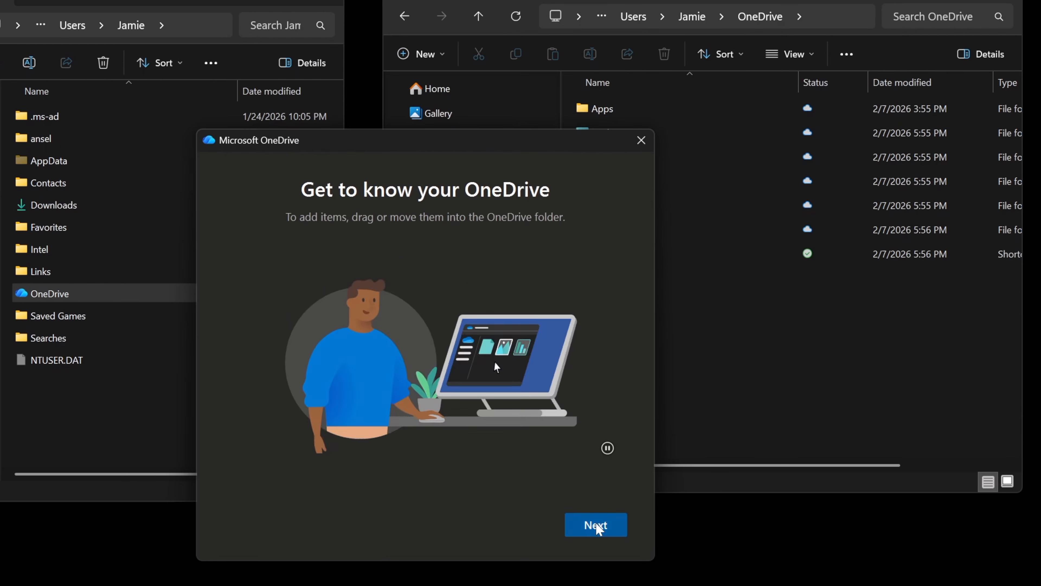
Go through the OneDrive introduction pages and postpone getting the mobile app to finish the setup.
{"action": "left_click", "coordinate": [597, 526]}
{"action": "left_click", "coordinate": [597, 526]}
{"action": "left_click", "coordinate": [596, 526]}
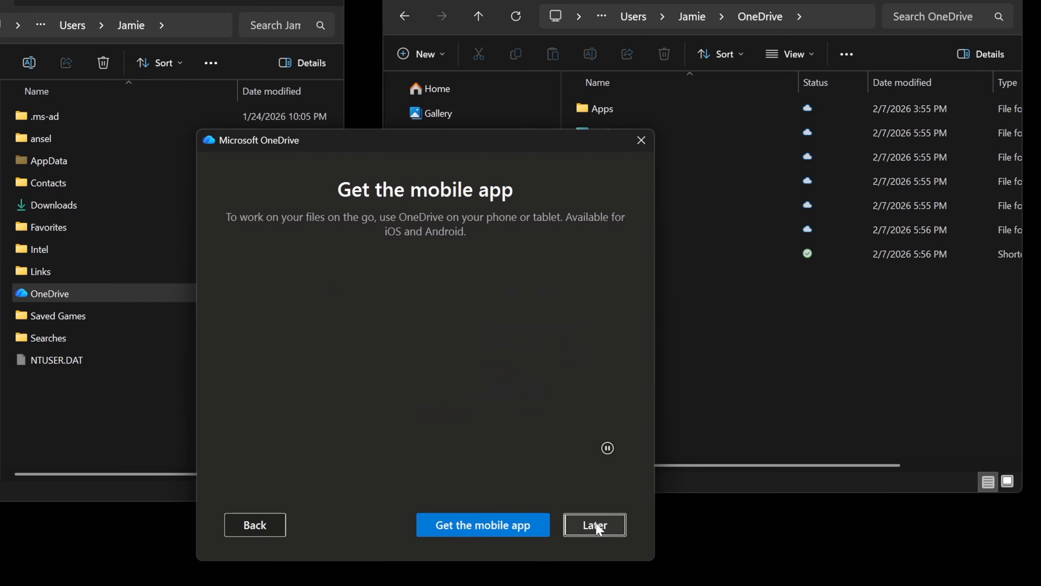
{"action": "left_click", "coordinate": [595, 525]}
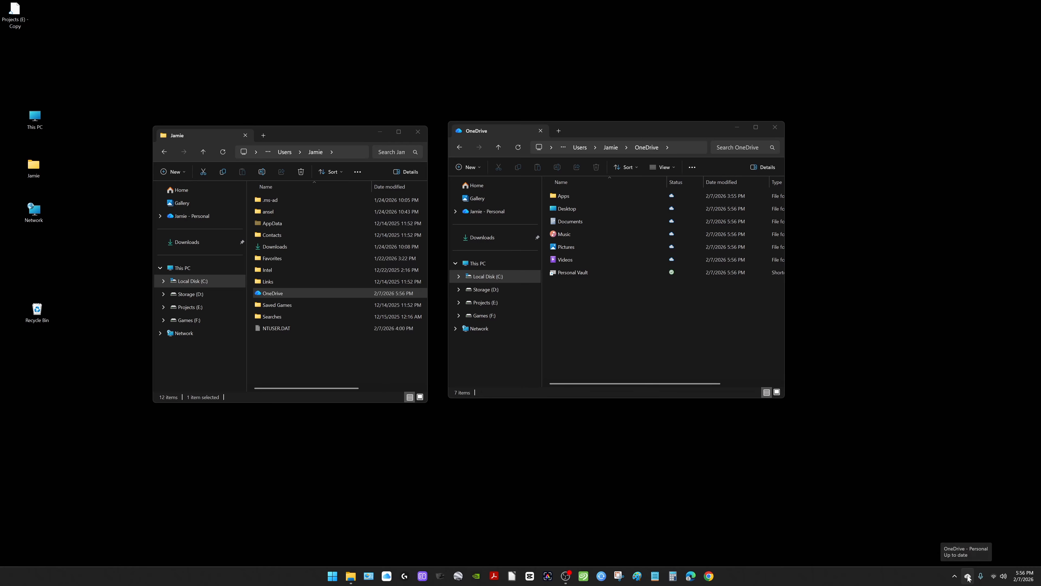
Examine which PC folders are backed up in the OneDrive sync and backup settings, and close the settings.
{"action": "left_click", "coordinate": [967, 577]}
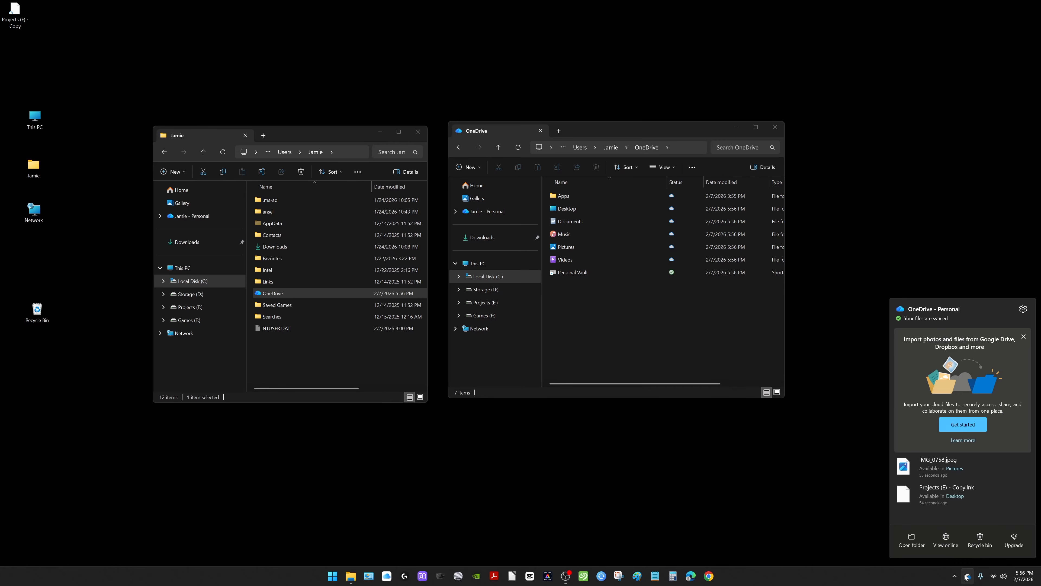
{"action": "left_click", "coordinate": [1023, 309]}
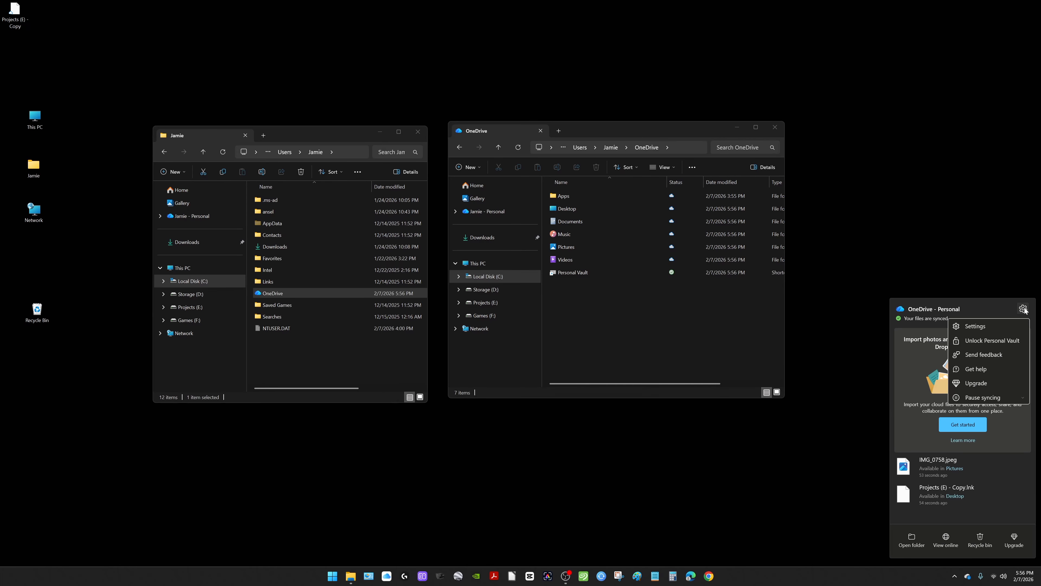
{"action": "left_click", "coordinate": [983, 325]}
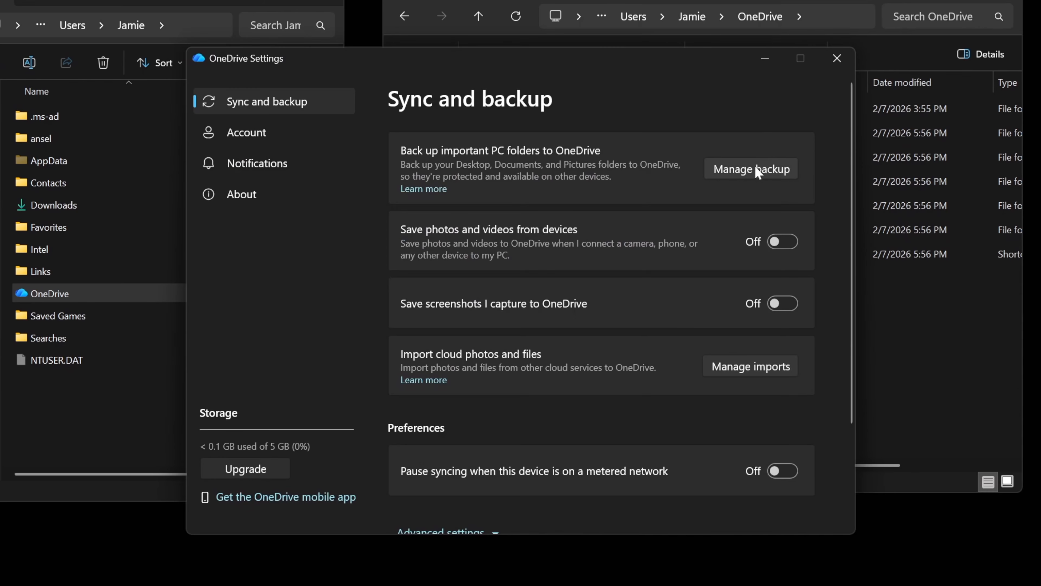
{"action": "left_click", "coordinate": [644, 228]}
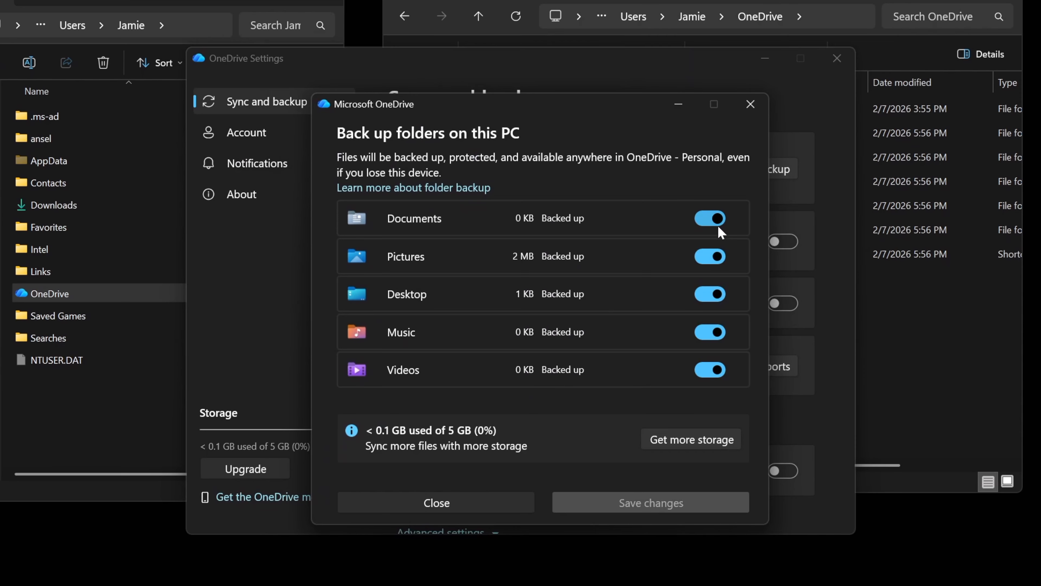
{"action": "left_click_drag", "start_coordinate": [626, 109], "coordinate": [672, 302]}
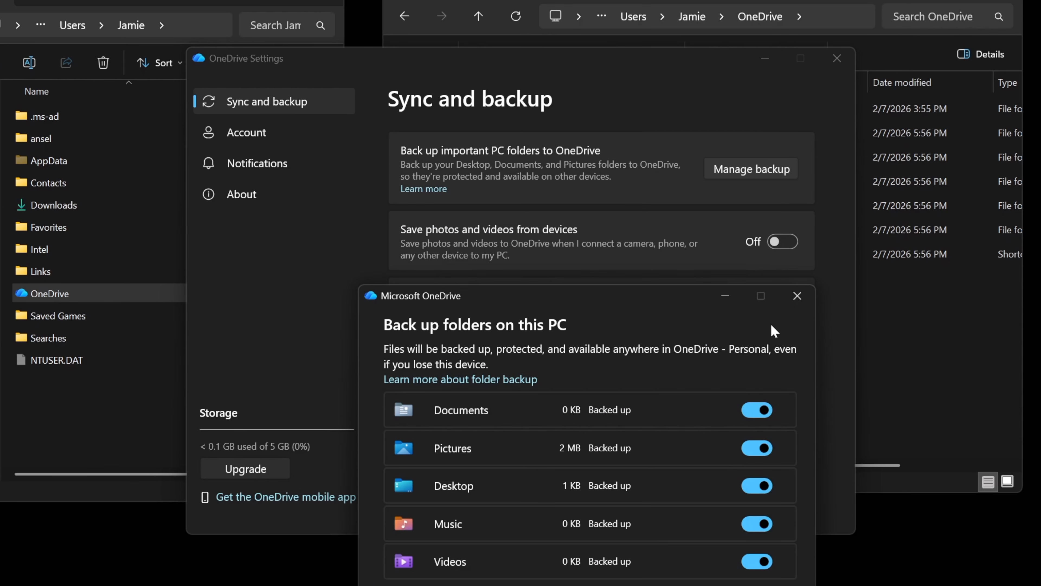
{"action": "left_click", "coordinate": [801, 303]}
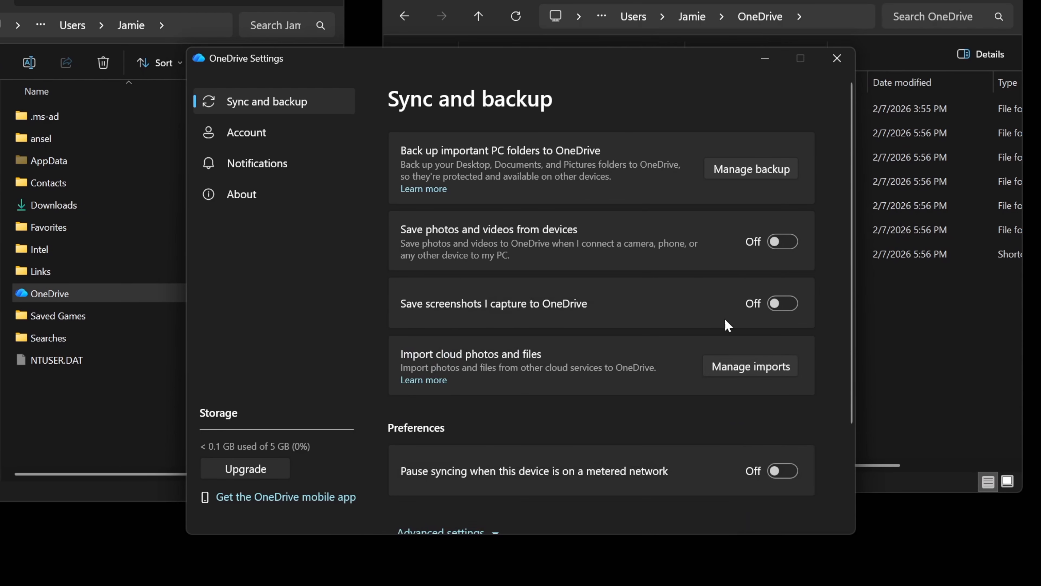
{"action": "left_click", "coordinate": [837, 58]}
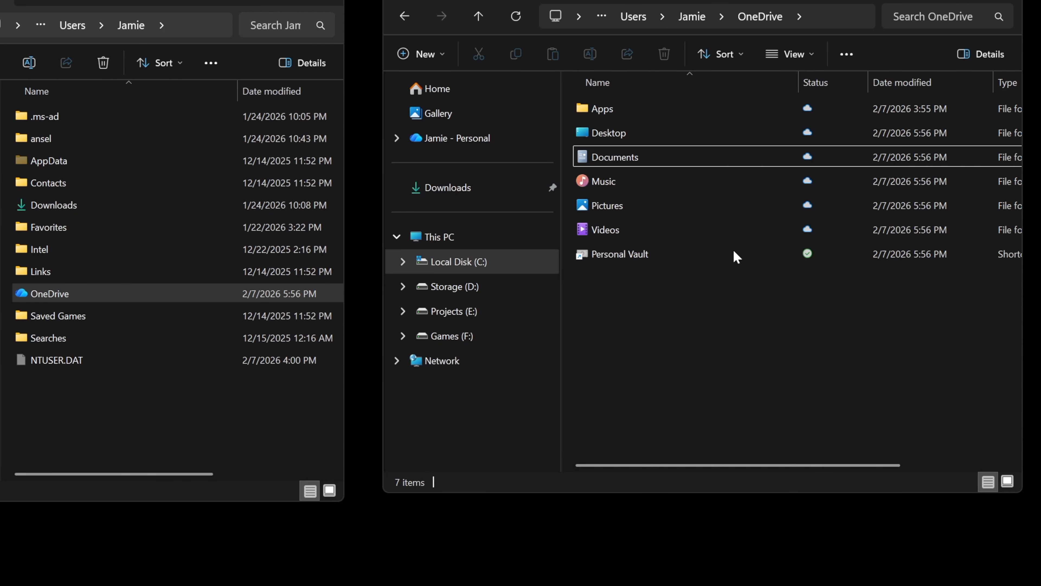
Set all items in the OneDrive folder to always be kept on this device.
{"action": "left_click", "coordinate": [853, 56]}
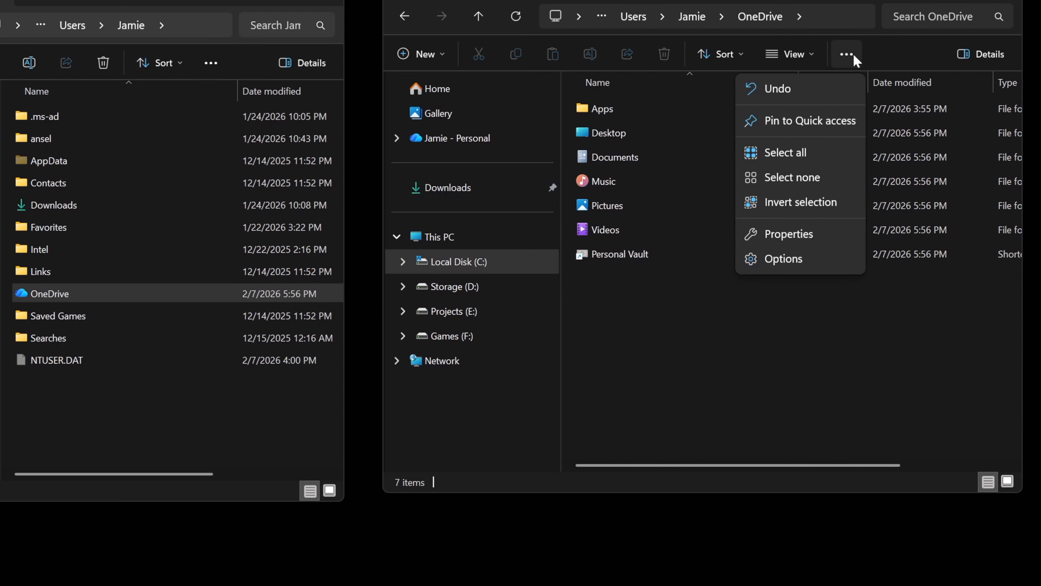
{"action": "left_click", "coordinate": [814, 154]}
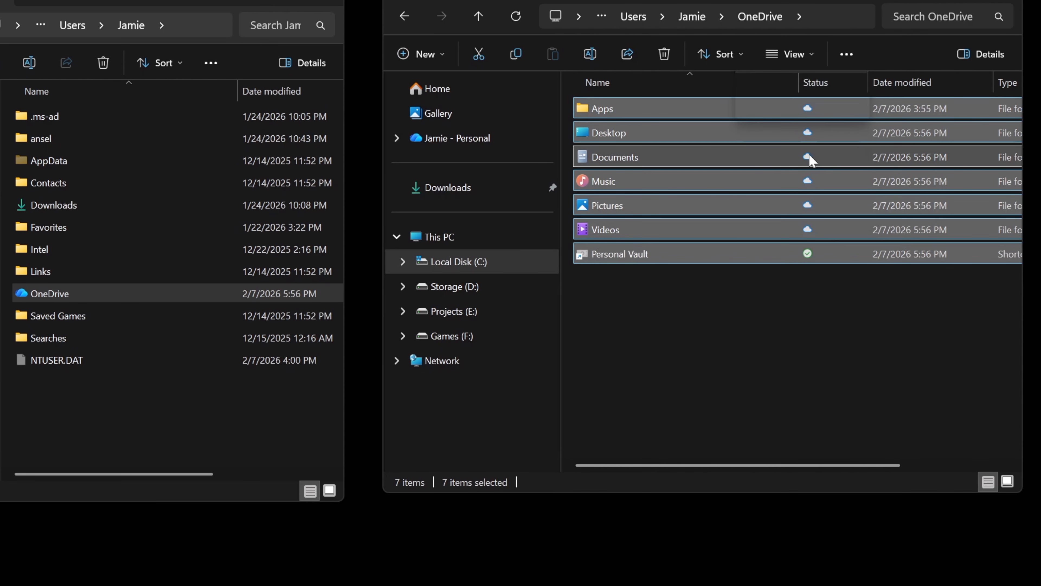
{"action": "left_click", "coordinate": [700, 378]}
{"action": "left_click_drag", "start_coordinate": [700, 379], "coordinate": [620, 102]}
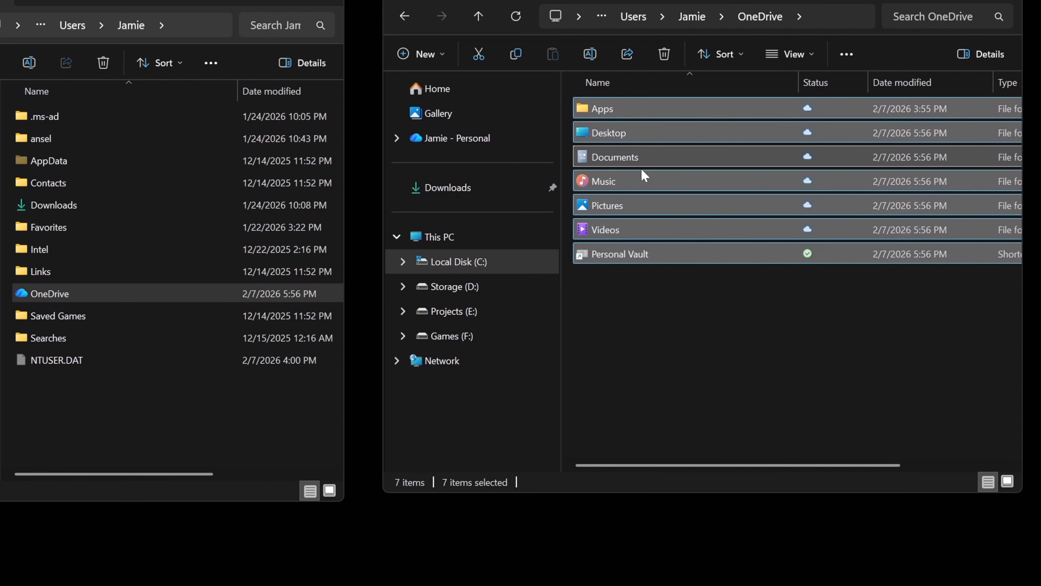
{"action": "right_click", "coordinate": [643, 172]}
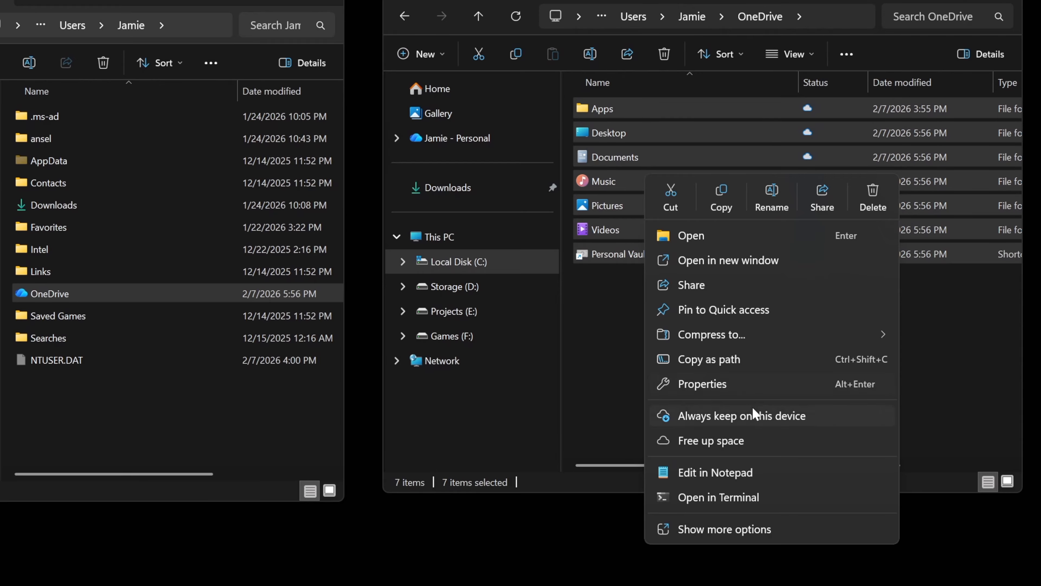
{"action": "left_click", "coordinate": [740, 414]}
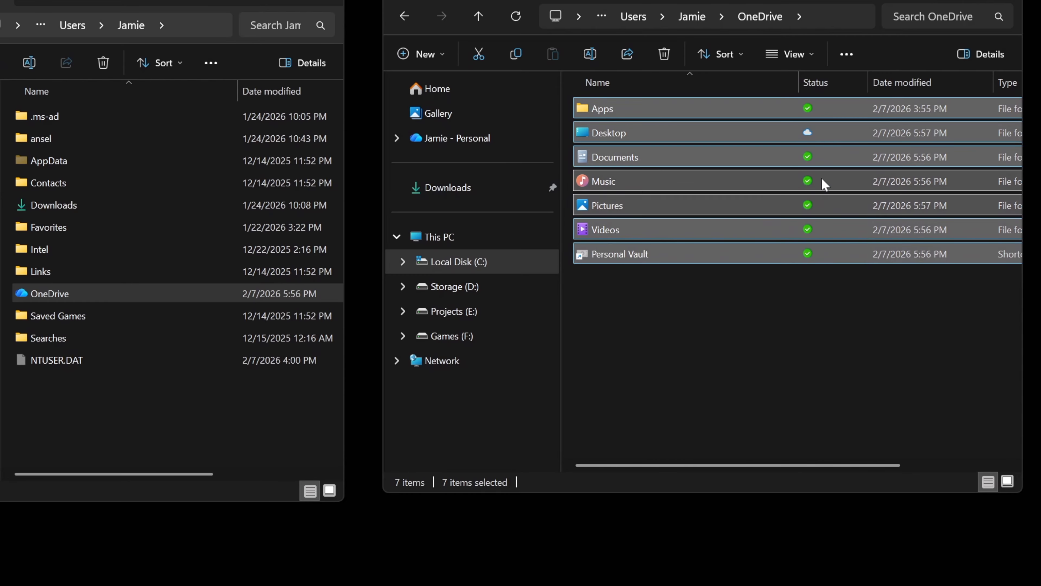
{"action": "left_click", "coordinate": [848, 303]}
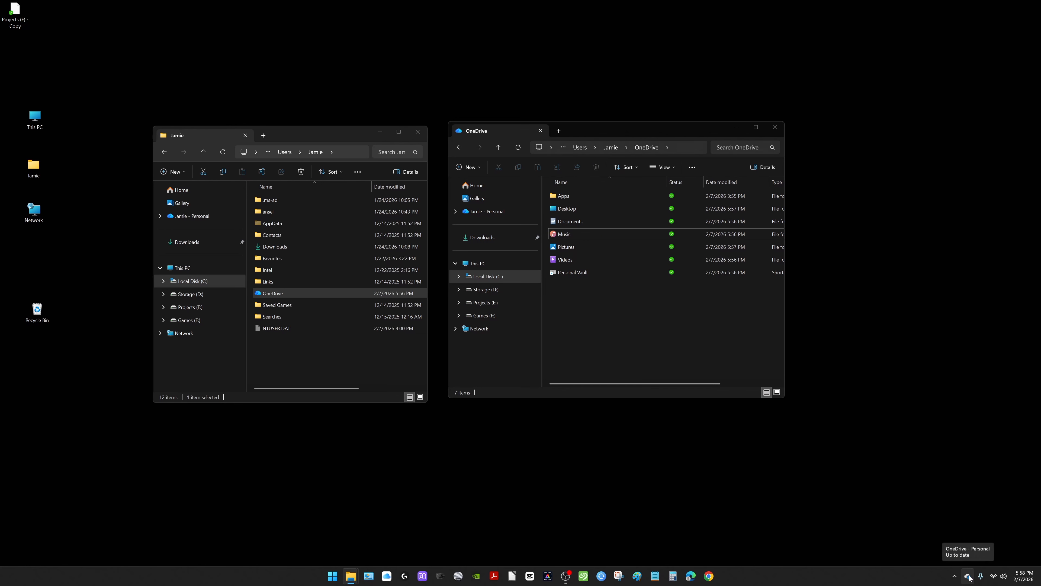
Open the OneDrive folder backup management and move its window clear of the folder lists.
{"action": "left_click", "coordinate": [968, 576]}
{"action": "left_click", "coordinate": [1024, 309]}
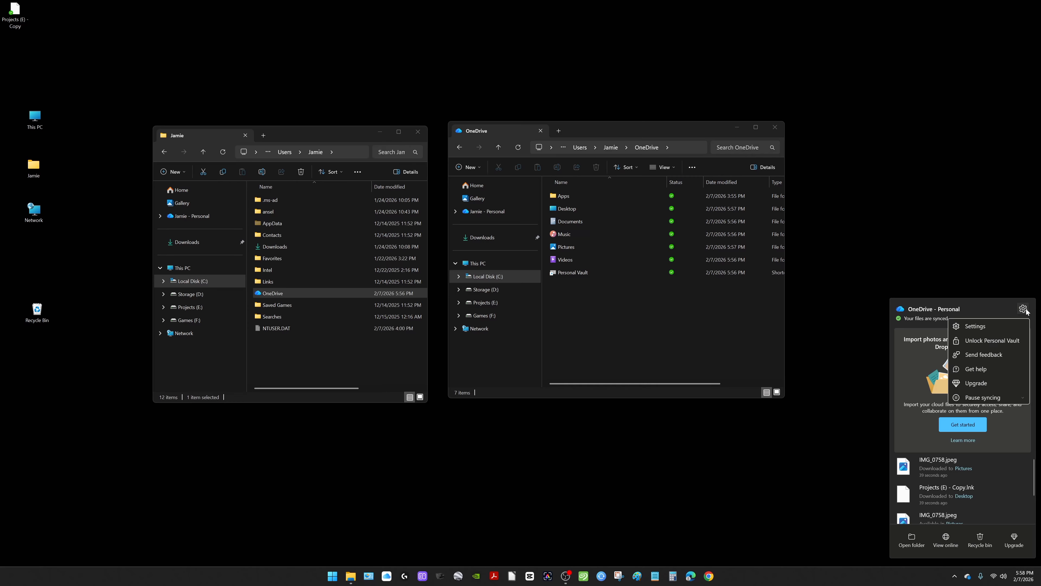
{"action": "left_click", "coordinate": [1008, 326]}
{"action": "left_click", "coordinate": [651, 226]}
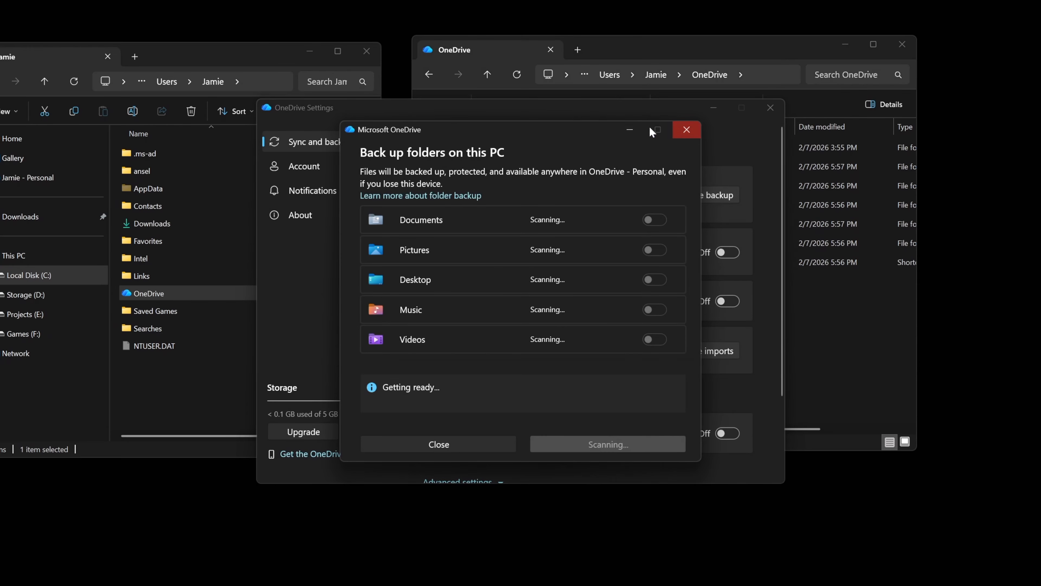
{"action": "left_click_drag", "start_coordinate": [649, 125], "coordinate": [912, 148]}
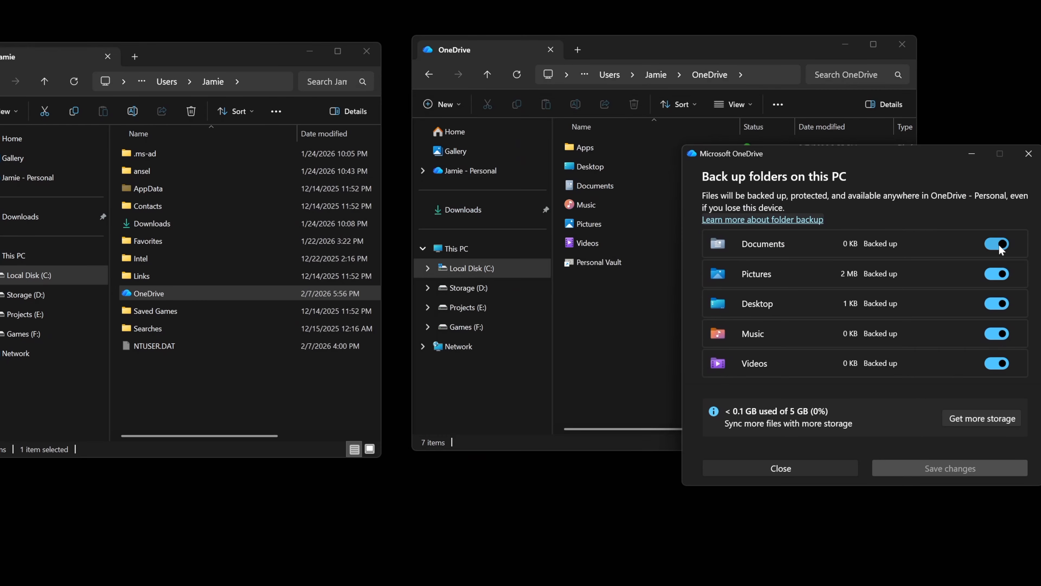
Stop backing up the Documents folder and keep its files only on this PC.
{"action": "left_click", "coordinate": [1001, 245]}
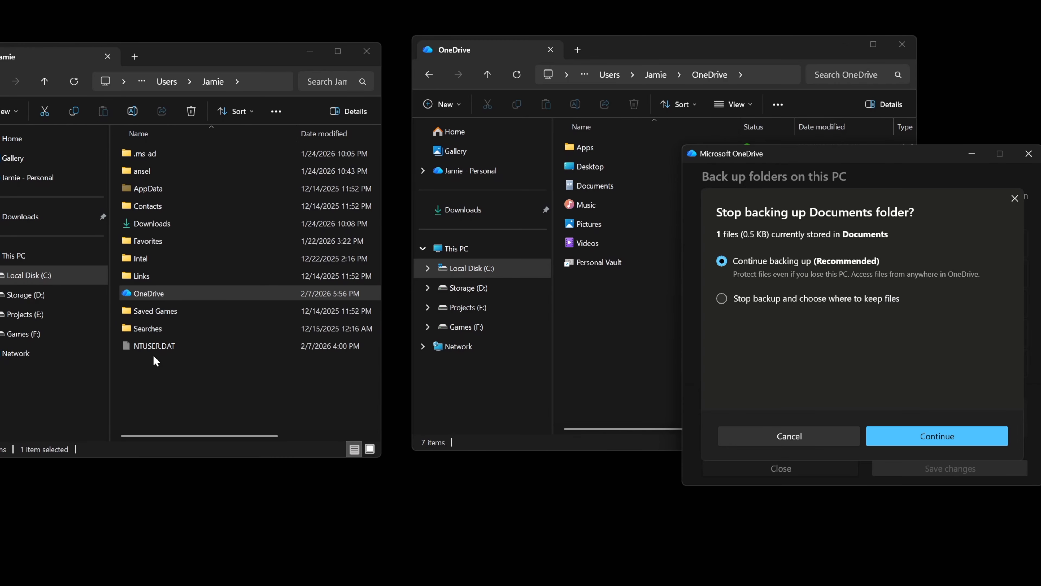
{"action": "left_click_drag", "start_coordinate": [719, 160], "coordinate": [800, 158]}
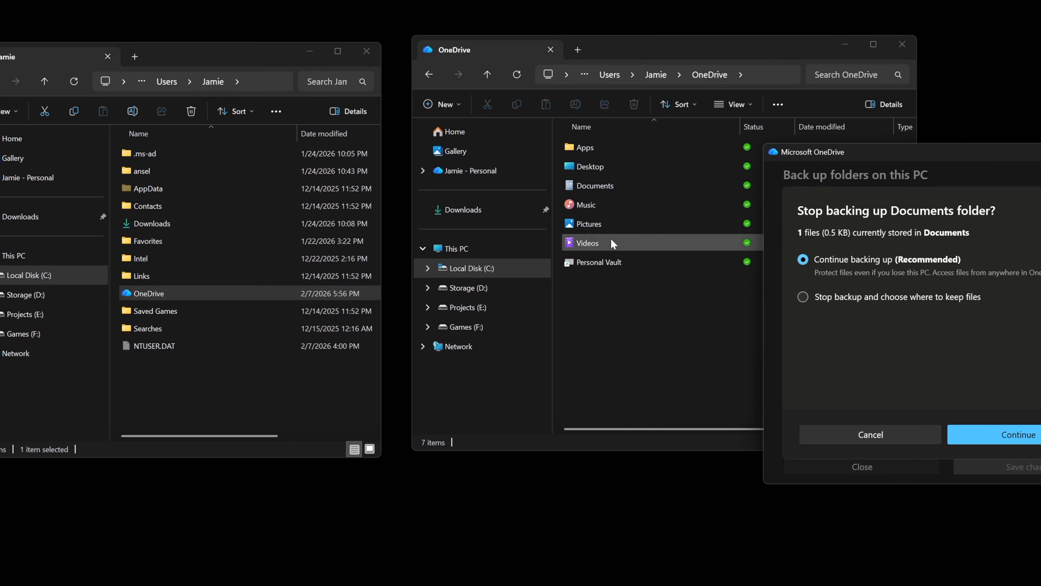
{"action": "left_click_drag", "start_coordinate": [907, 167], "coordinate": [639, 314]}
{"action": "left_click", "coordinate": [541, 424]}
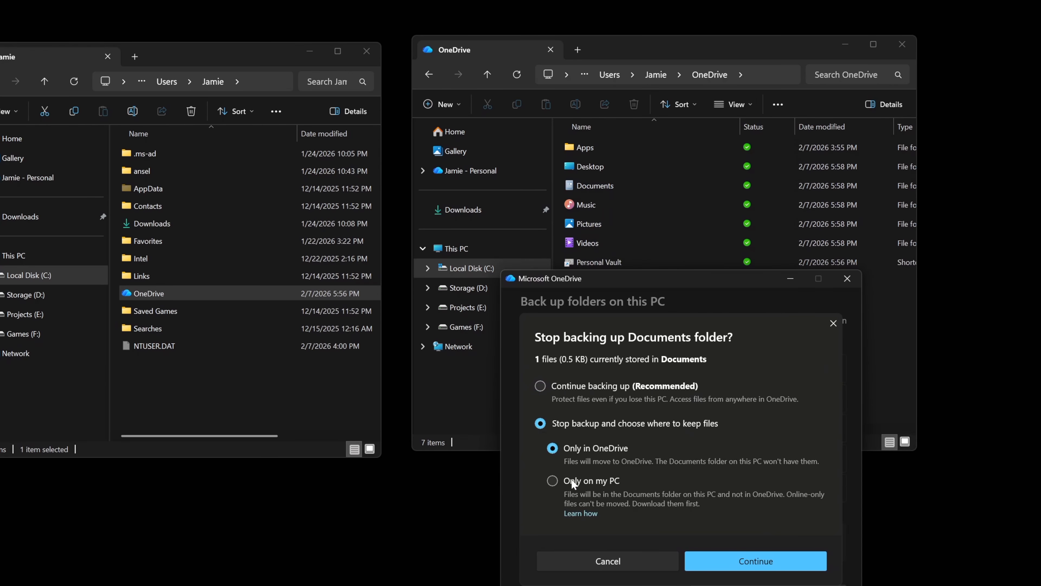
{"action": "left_click", "coordinate": [552, 482]}
{"action": "left_click", "coordinate": [757, 561]}
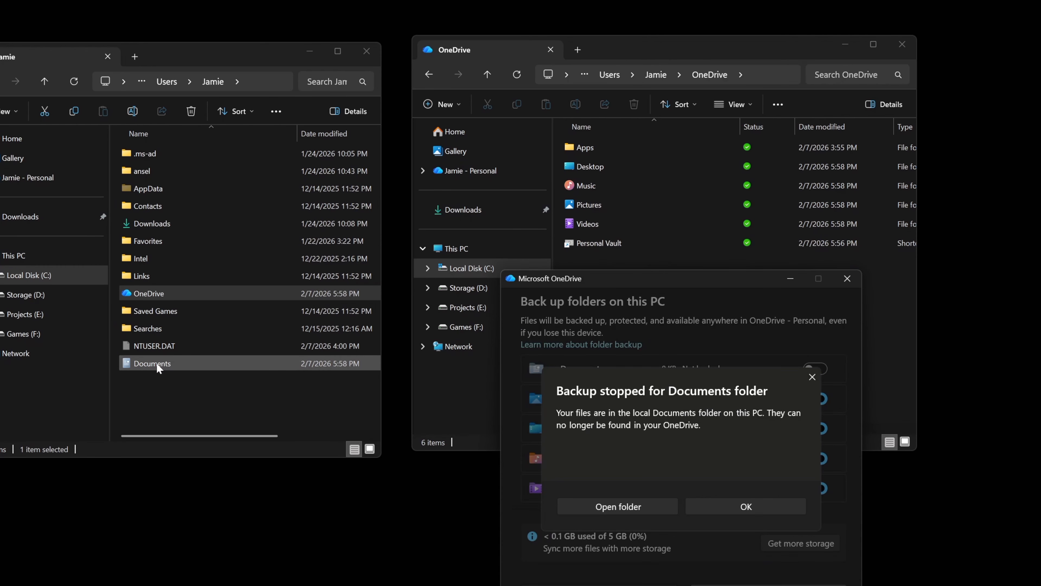
Stop backing up the Pictures folder to OneDrive and keep its files only on this PC.
{"action": "left_click", "coordinate": [746, 506]}
{"action": "left_click", "coordinate": [754, 454]}
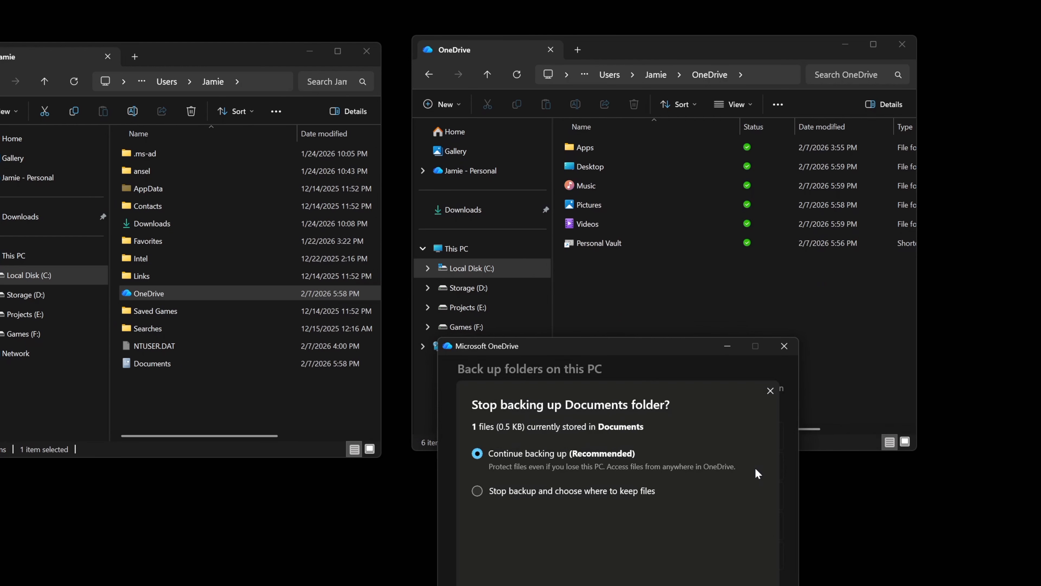
{"action": "left_click", "coordinate": [500, 491]}
{"action": "left_click", "coordinate": [526, 548]}
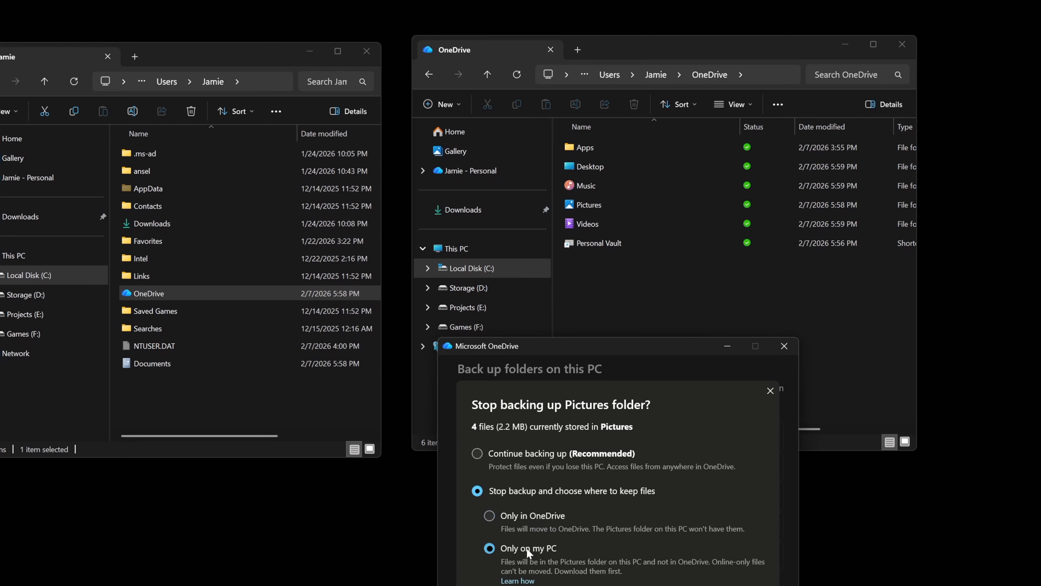
{"action": "key", "text": "Return"}
{"action": "left_click", "coordinate": [683, 574]}
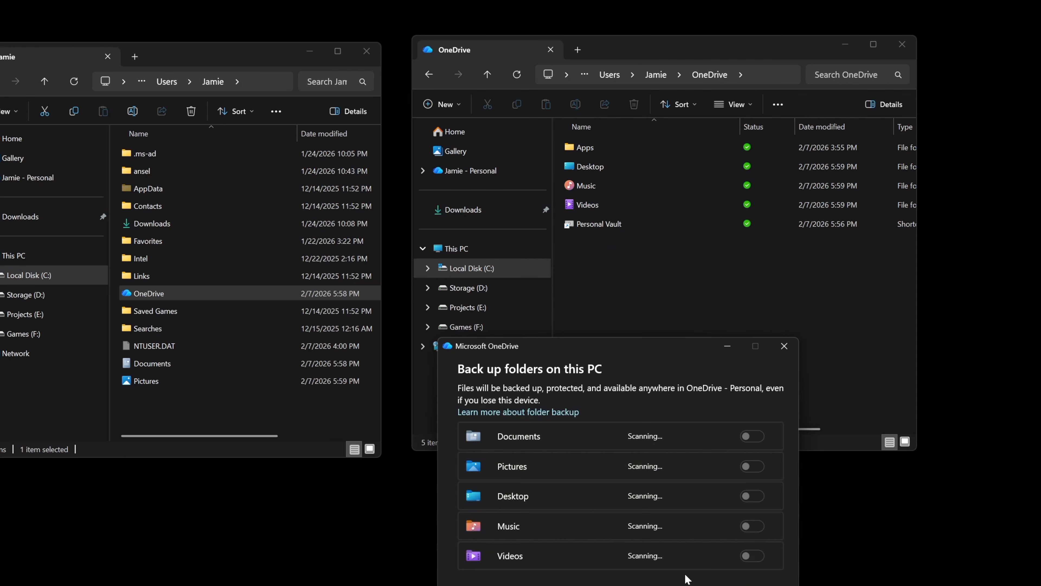
{"action": "left_click_drag", "start_coordinate": [659, 351], "coordinate": [713, 275]}
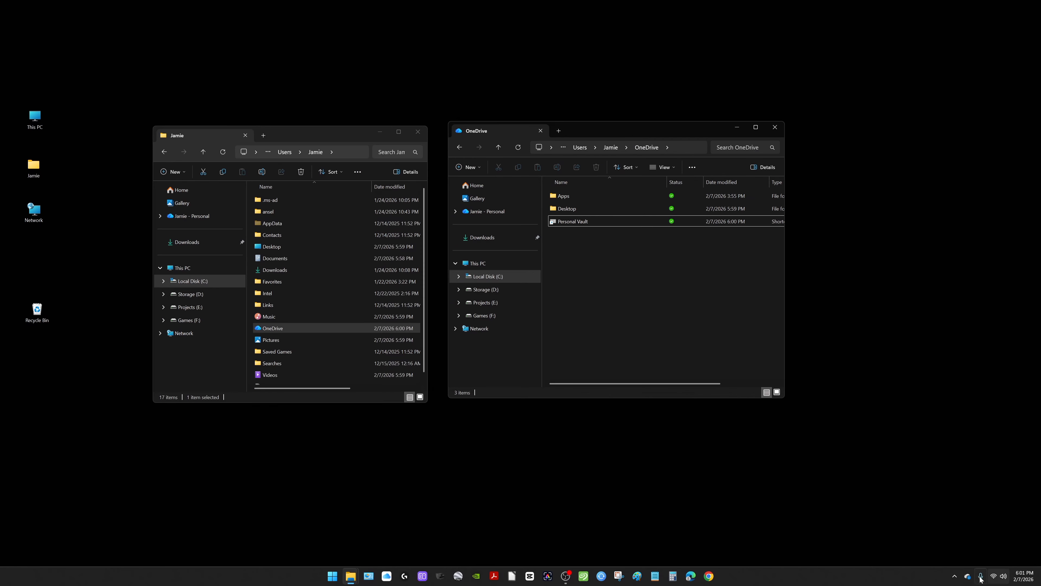
Unlink this PC from the OneDrive account through the OneDrive account settings.
{"action": "left_click", "coordinate": [968, 576]}
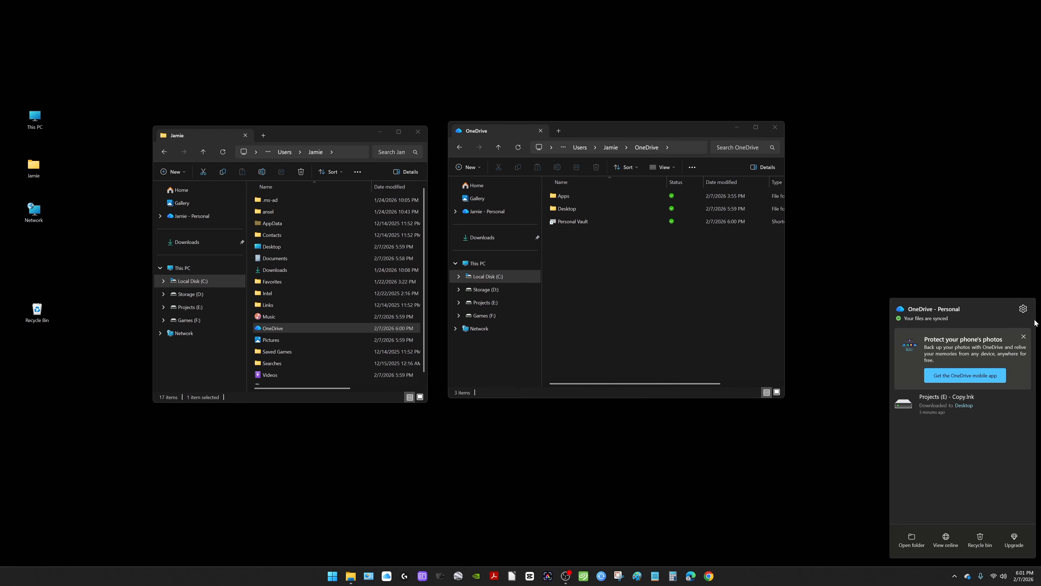
{"action": "left_click", "coordinate": [1023, 310]}
{"action": "left_click", "coordinate": [988, 328]}
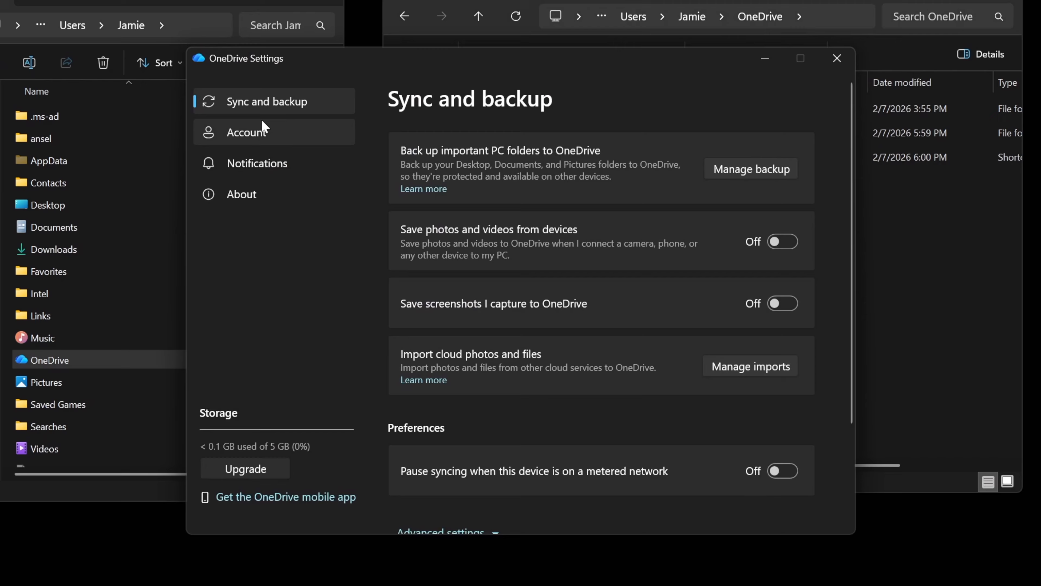
{"action": "left_click_drag", "start_coordinate": [308, 60], "coordinate": [255, 121]}
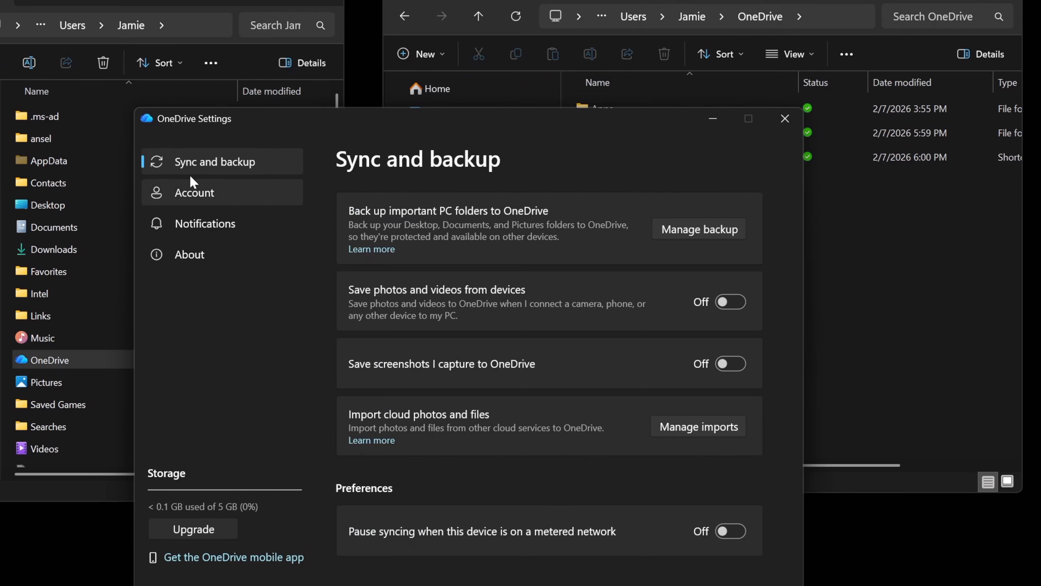
{"action": "left_click", "coordinate": [193, 197]}
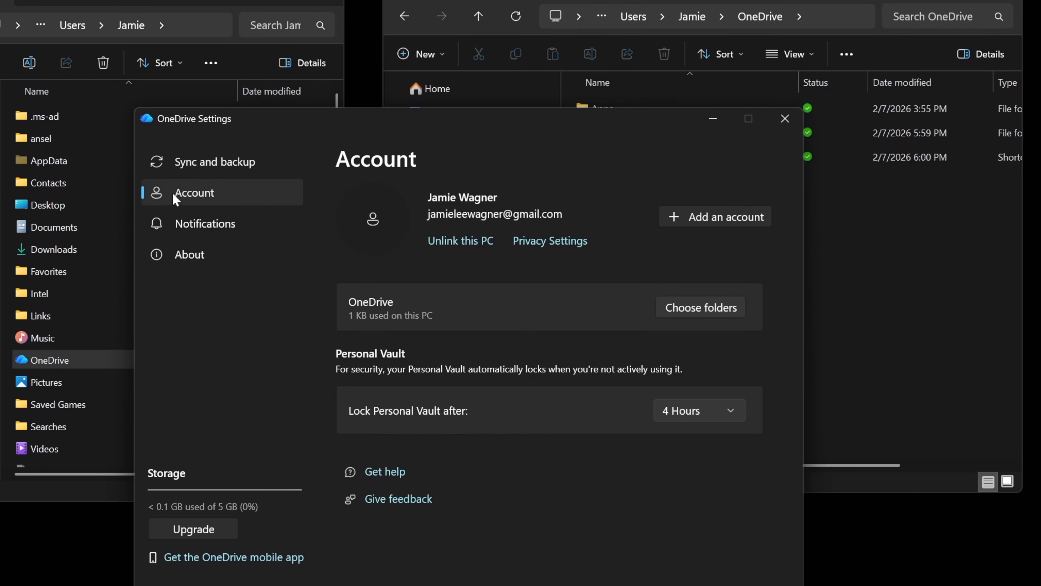
{"action": "left_click", "coordinate": [453, 241]}
{"action": "left_click", "coordinate": [376, 334]}
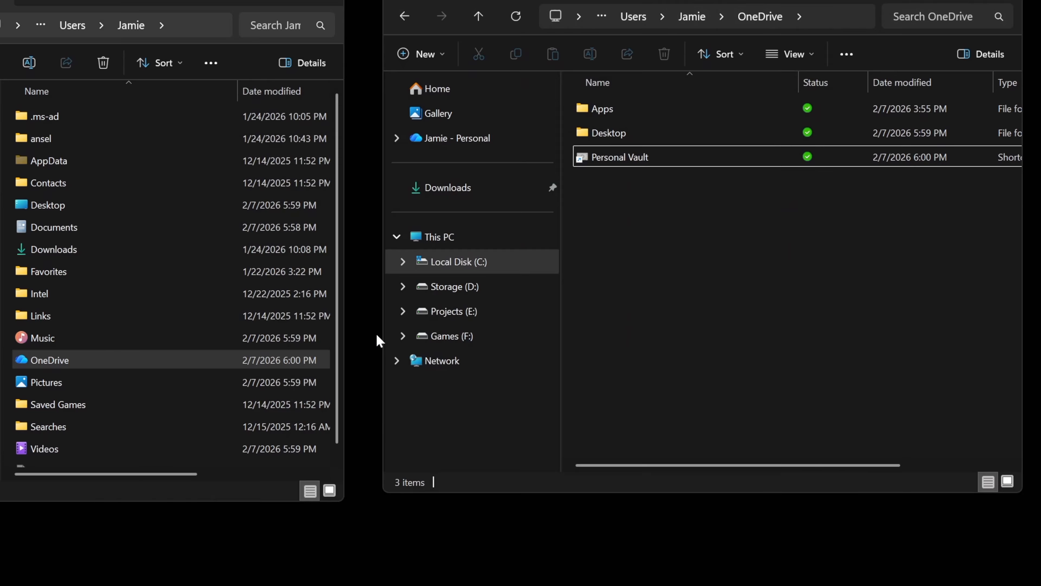
Uninstall Microsoft OneDrive from the installed apps in Windows Settings, and close Settings.
{"action": "left_click", "coordinate": [333, 576]}
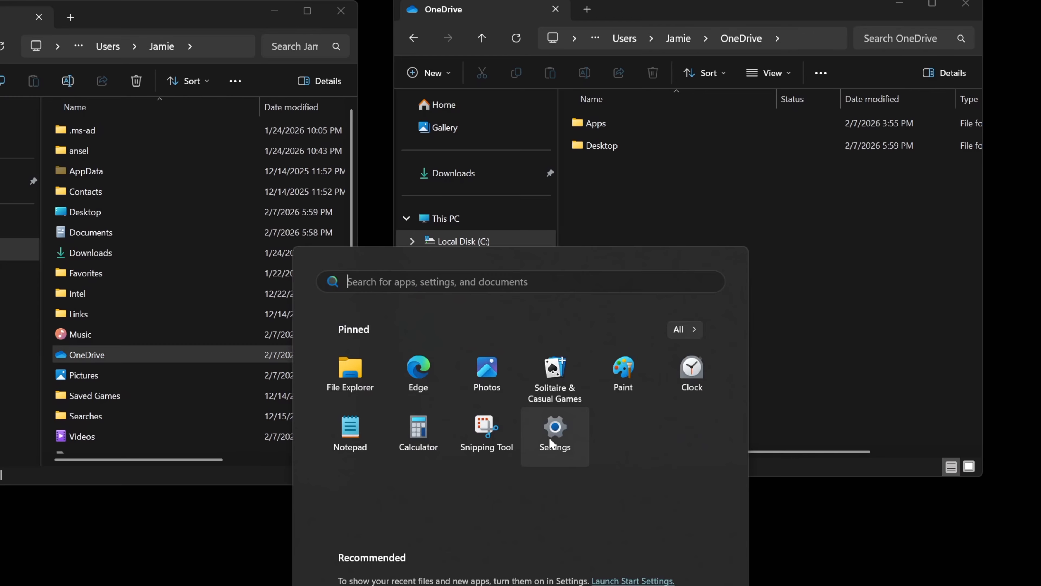
{"action": "left_click", "coordinate": [540, 369]}
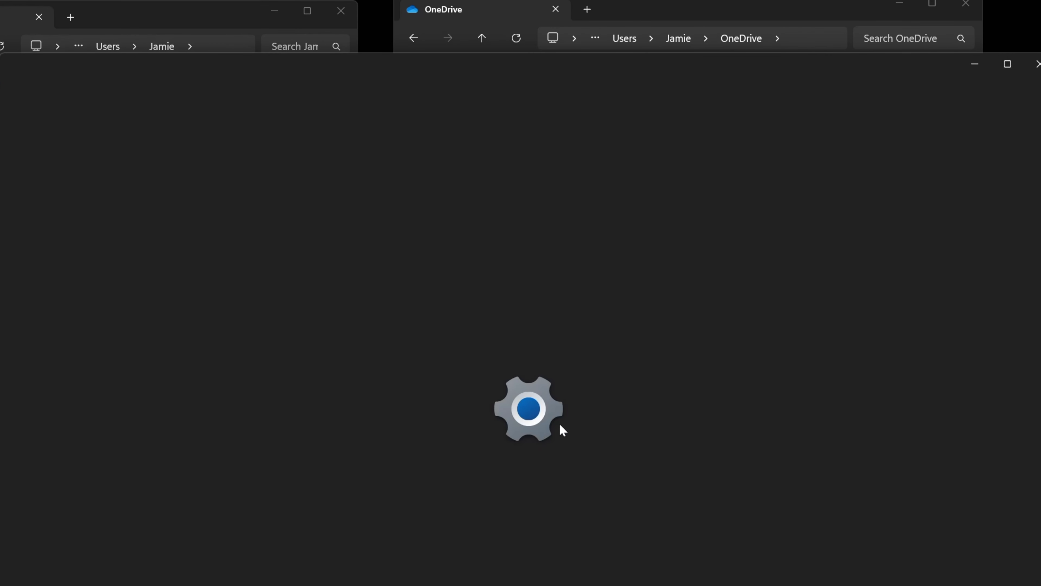
{"action": "left_click", "coordinate": [85, 311]}
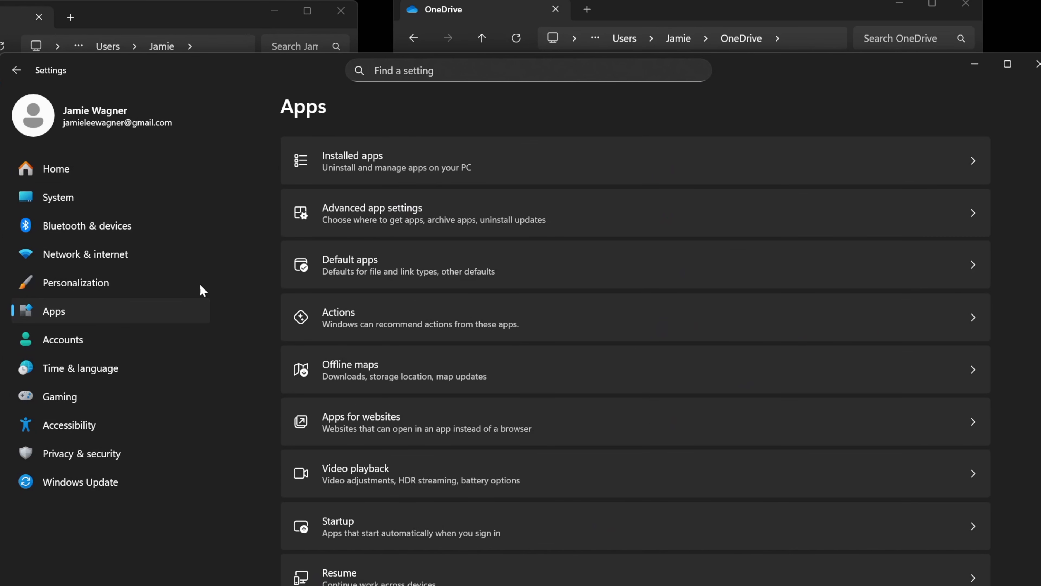
{"action": "left_click", "coordinate": [402, 165]}
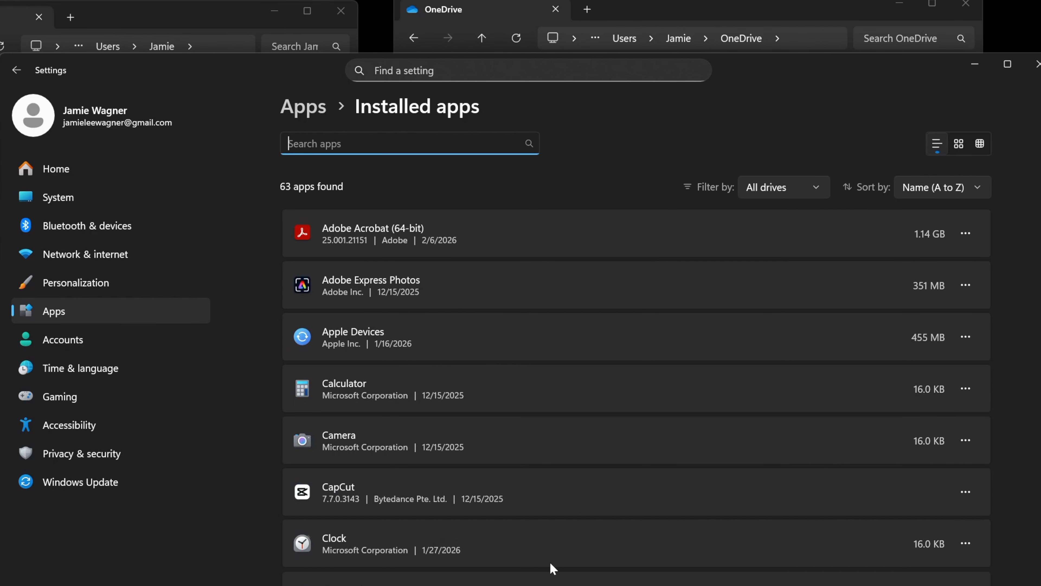
{"action": "scroll", "coordinate": [550, 562], "scroll_direction": "down", "scroll_amount": 1}
{"action": "scroll", "coordinate": [549, 561], "scroll_direction": "down", "scroll_amount": 20}
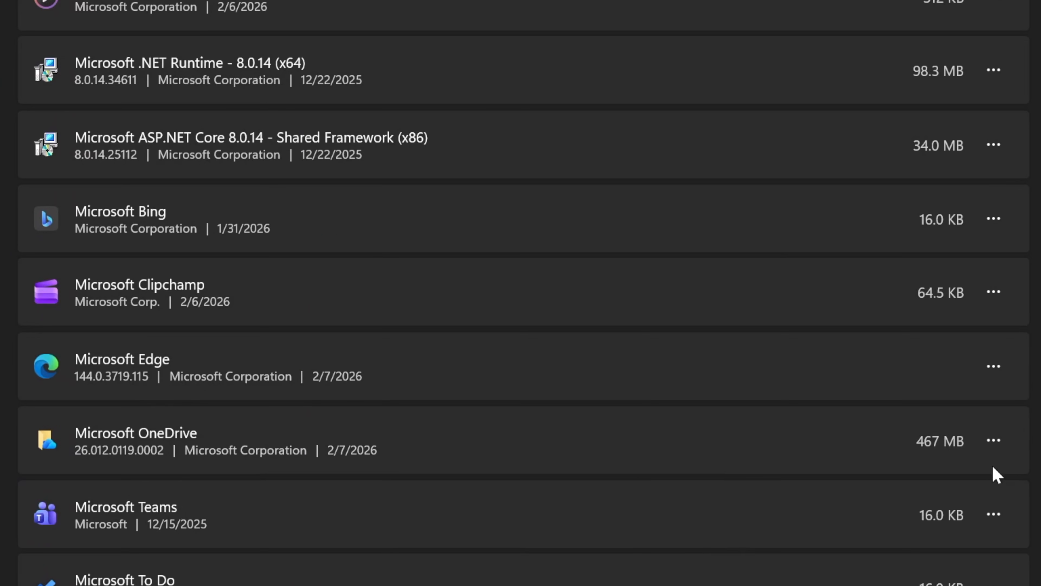
{"action": "left_click", "coordinate": [965, 584]}
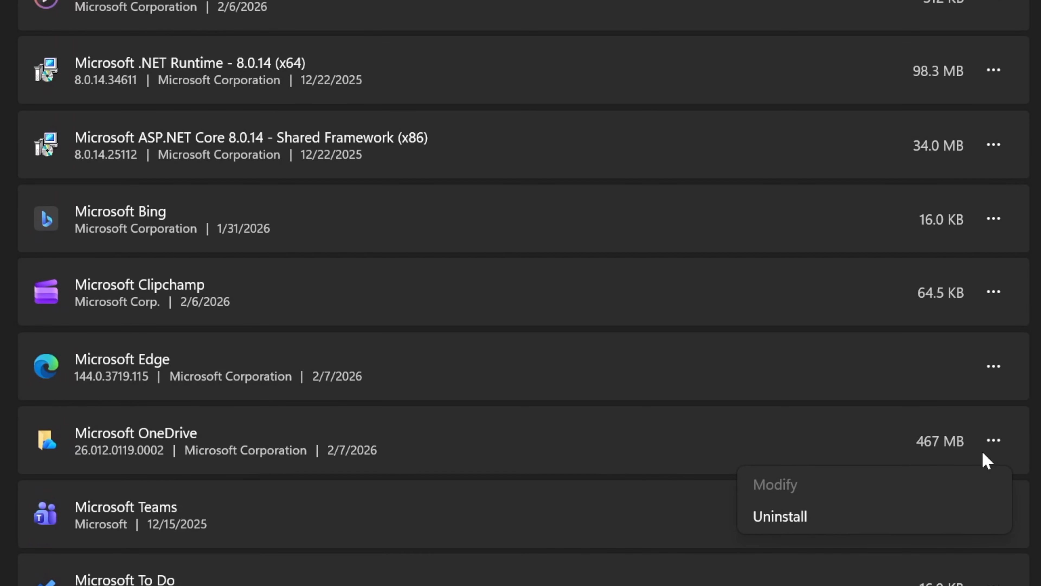
{"action": "left_click", "coordinate": [801, 514]}
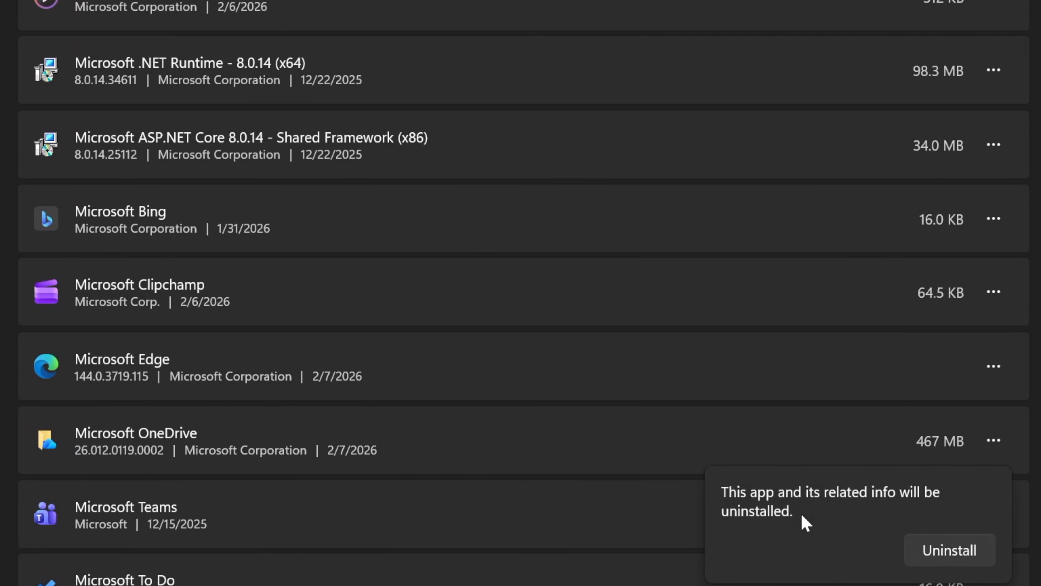
{"action": "left_click", "coordinate": [952, 551]}
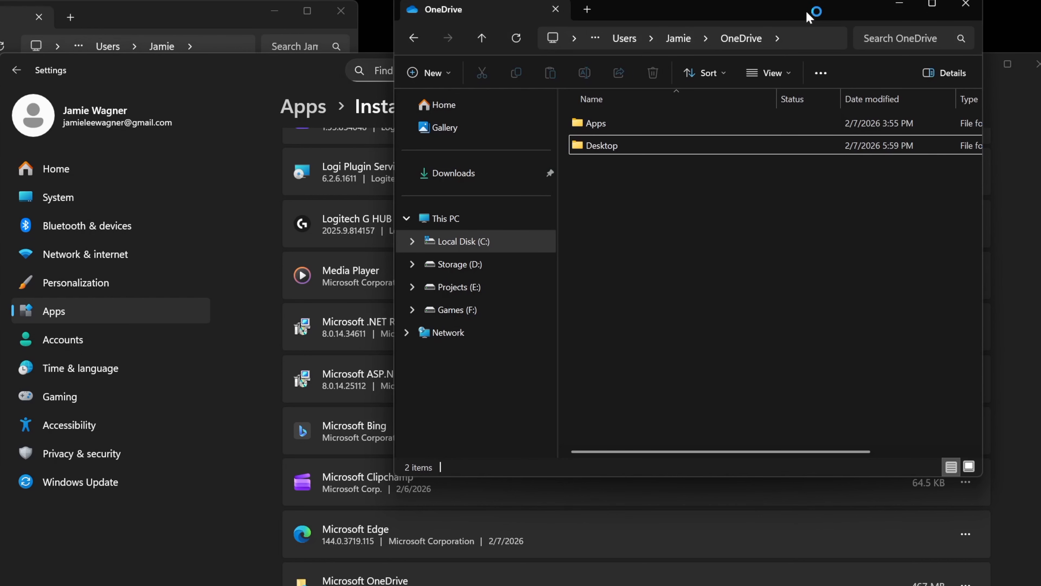
{"action": "left_click", "coordinate": [1037, 64]}
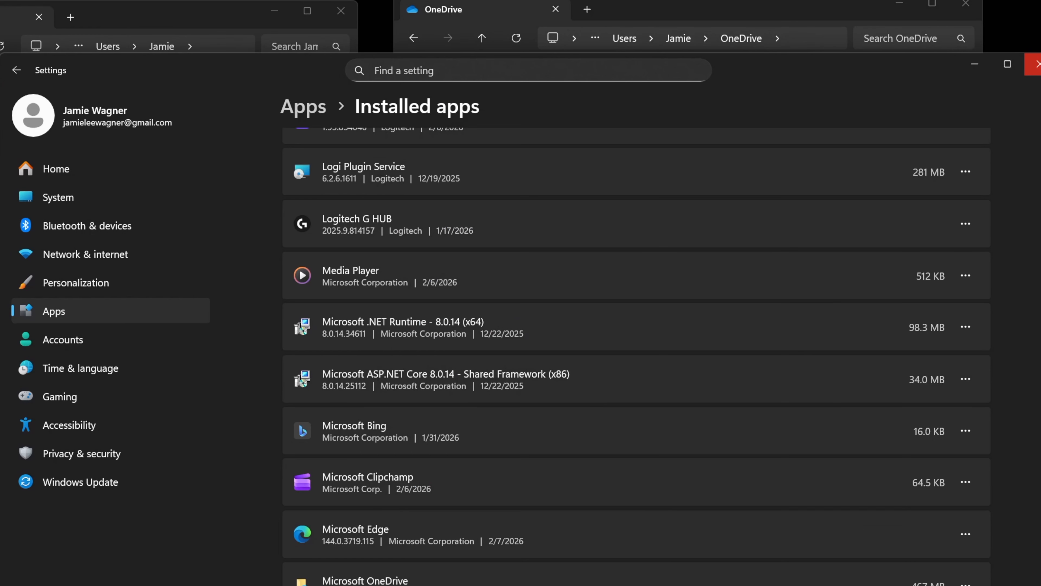
{"action": "left_click", "coordinate": [1037, 64]}
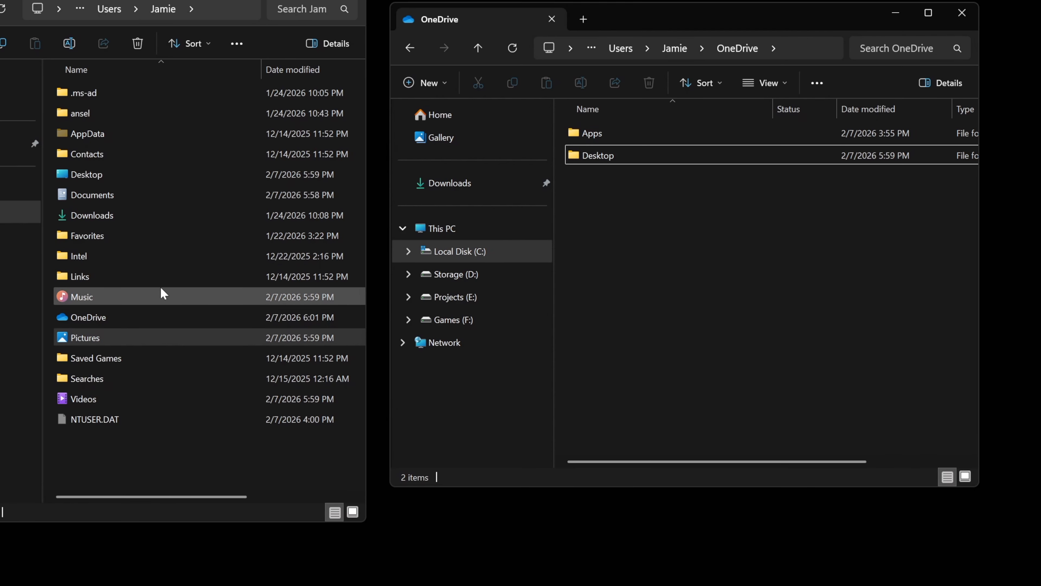
Examine the properties of the Pictures folder in the local user profile, and close them.
{"action": "left_click", "coordinate": [92, 340]}
{"action": "right_click", "coordinate": [91, 343]}
{"action": "left_click", "coordinate": [151, 551]}
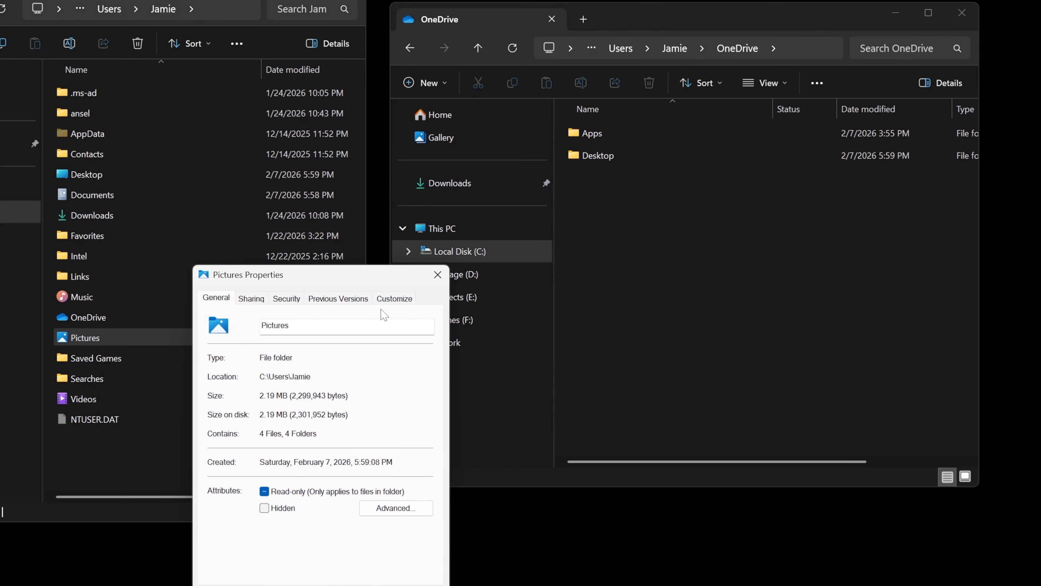
{"action": "left_click", "coordinate": [437, 274]}
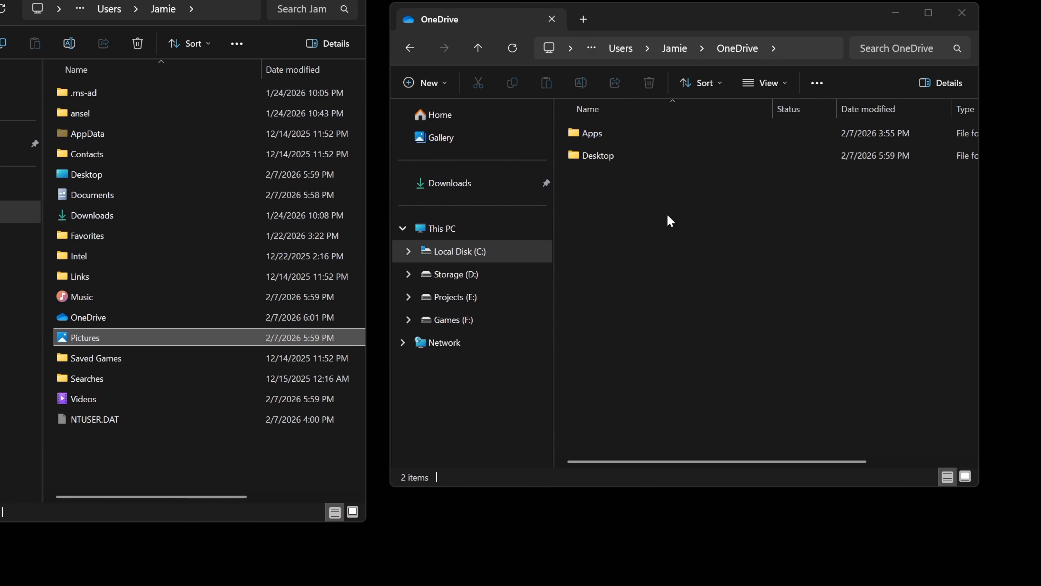
Return to the user profile folder and delete the leftover OneDrive folder from it.
{"action": "key", "text": "alt+Left"}
{"action": "right_click", "coordinate": [612, 359]}
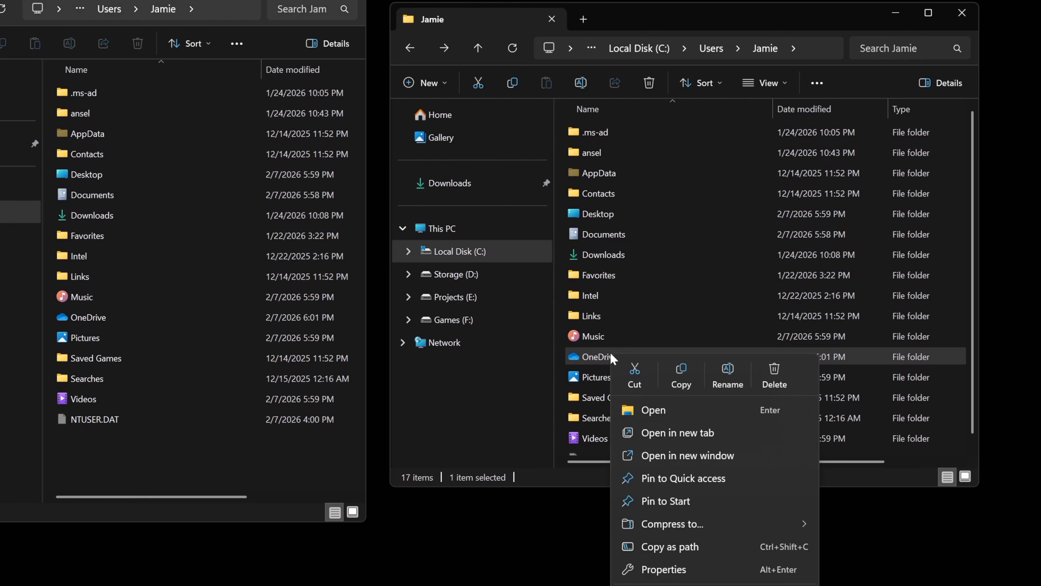
{"action": "left_click", "coordinate": [785, 379]}
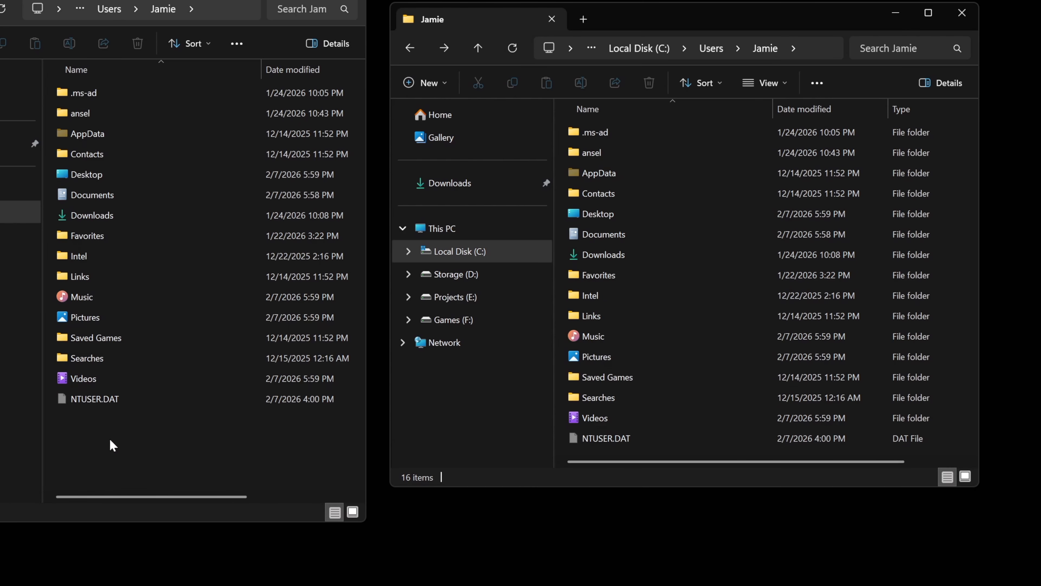